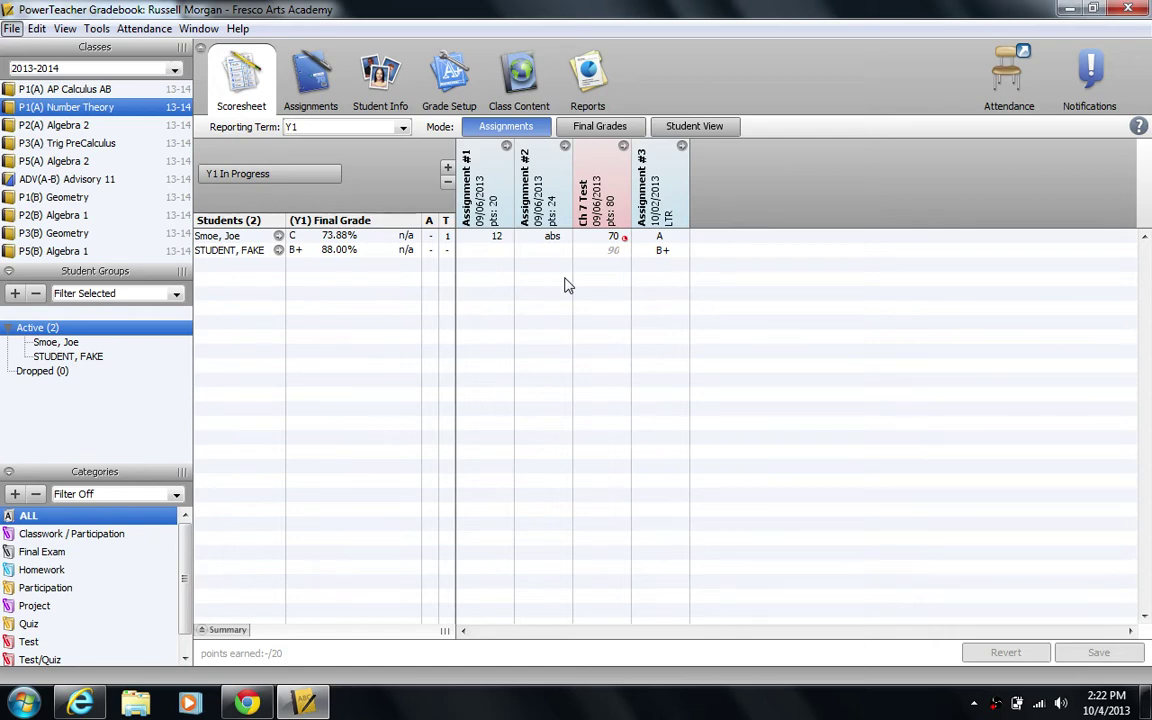
# - Return to the gradebook, keeping school year 2013-2014 and reporting term Y1
pyautogui.hotkey('alt', 'Tab')
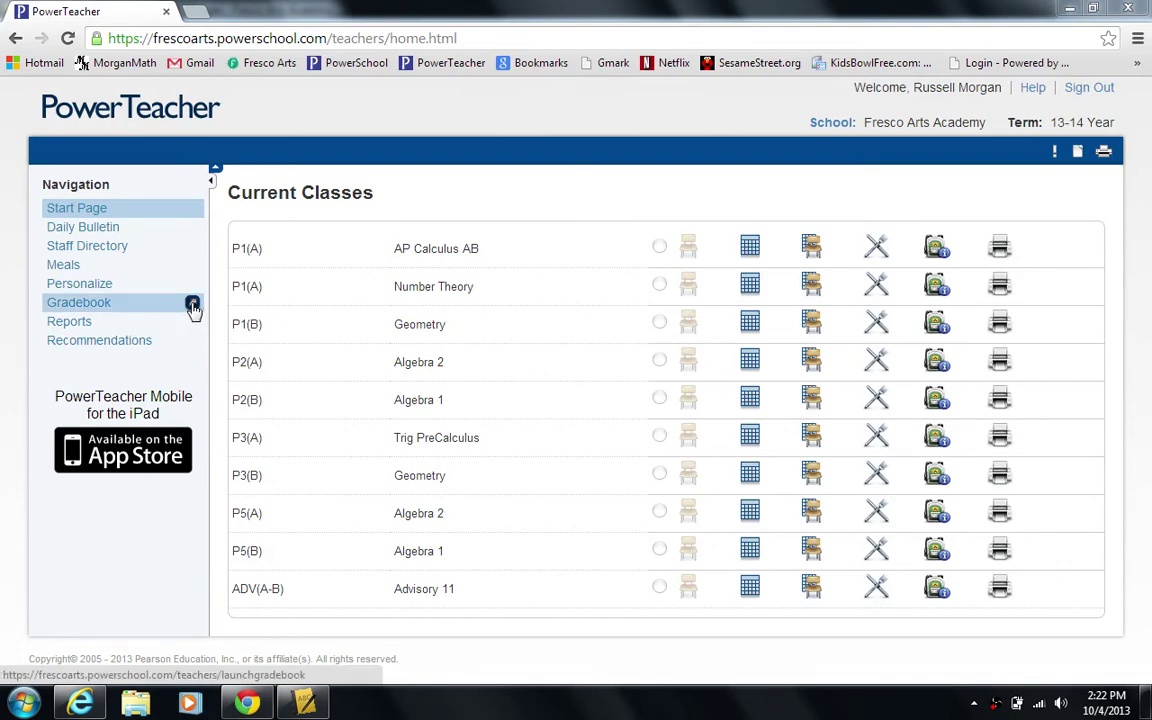
pyautogui.click(304, 703)
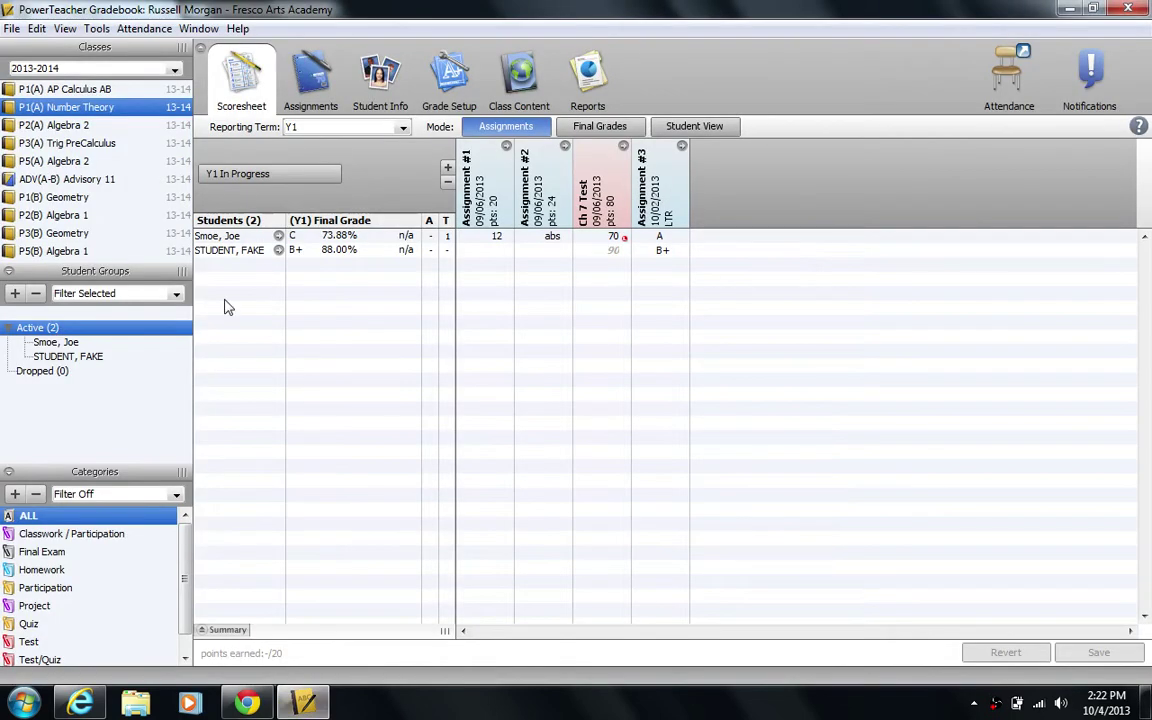
pyautogui.click(48, 68)
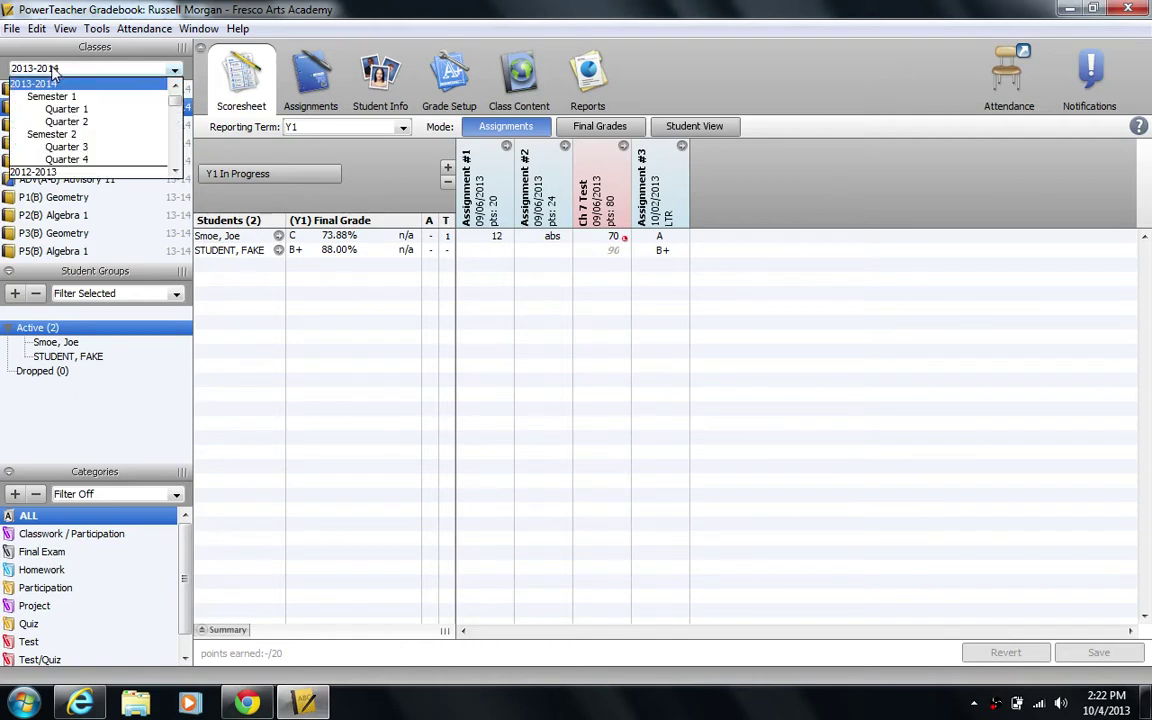
pyautogui.click(57, 84)
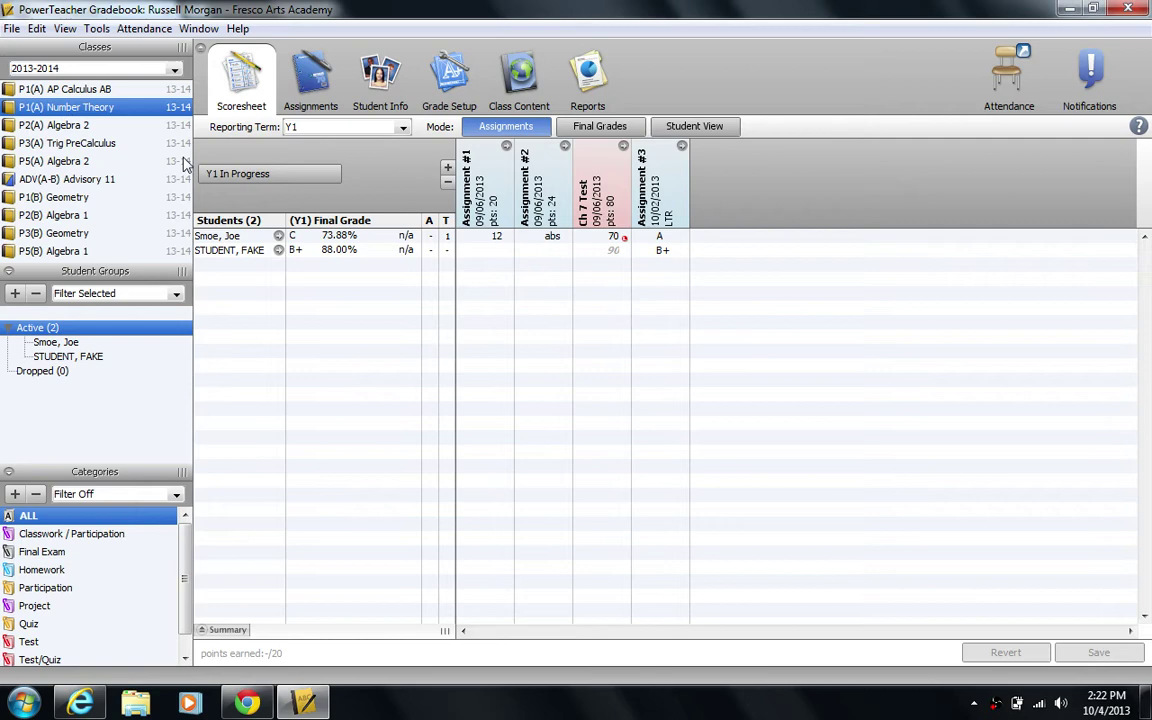
pyautogui.click(319, 130)
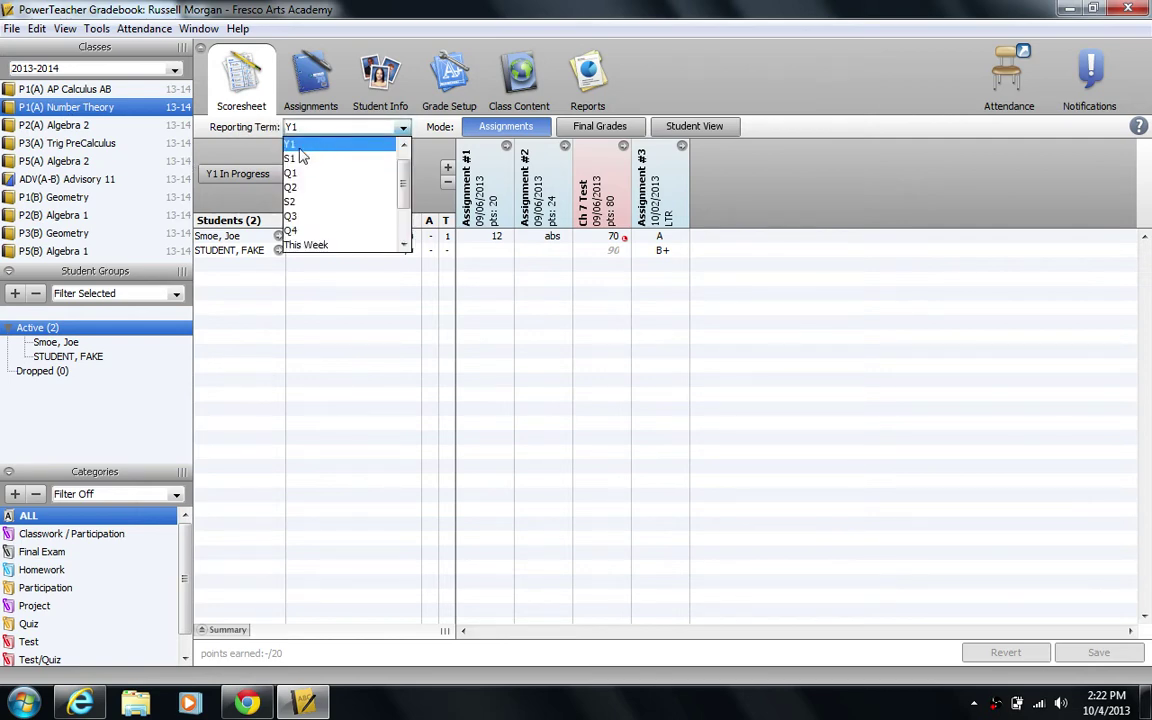
pyautogui.click(300, 151)
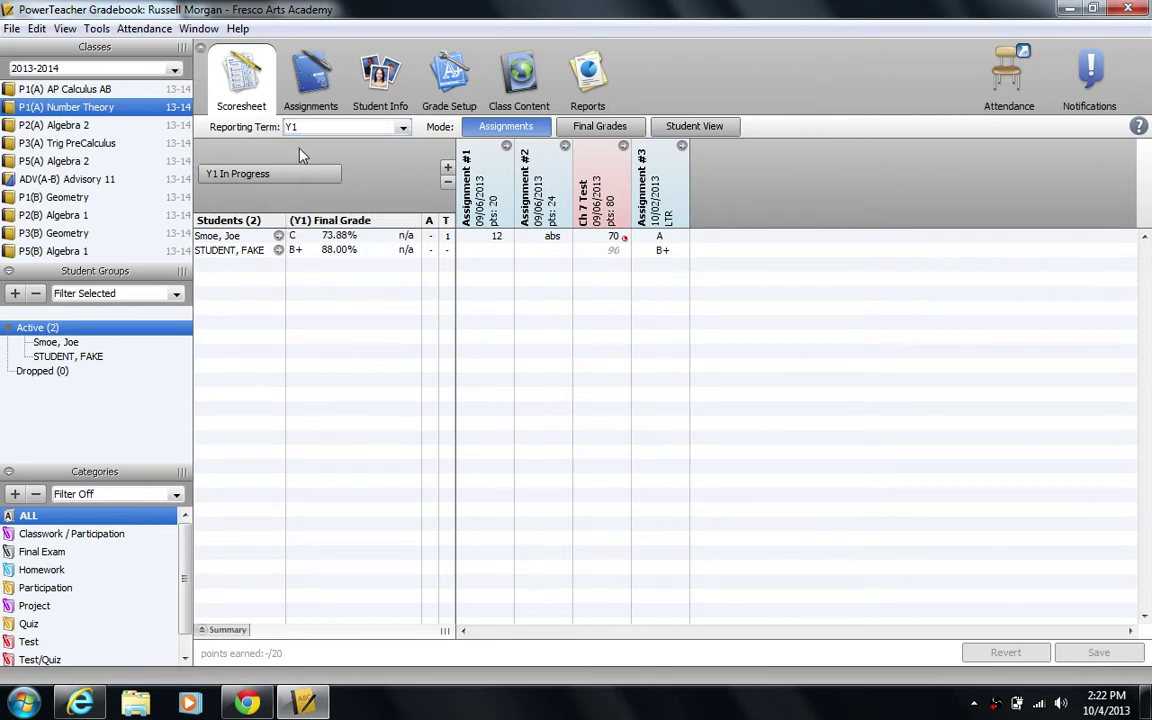
pyautogui.click(398, 130)
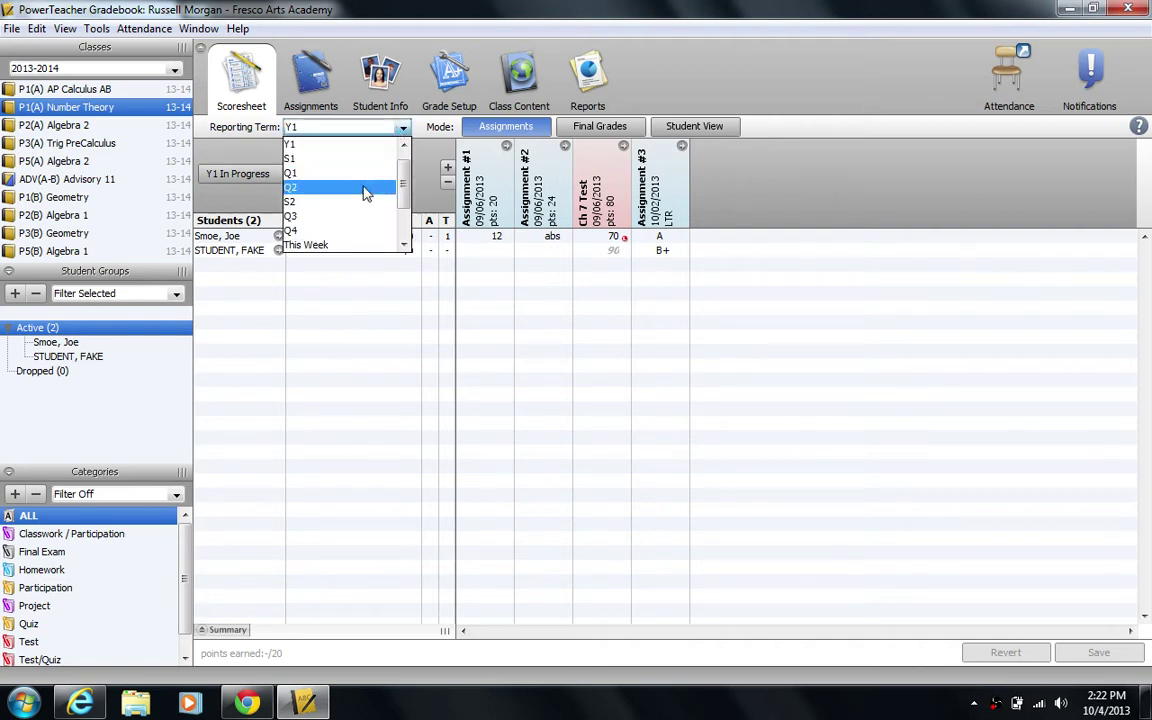
pyautogui.click(366, 146)
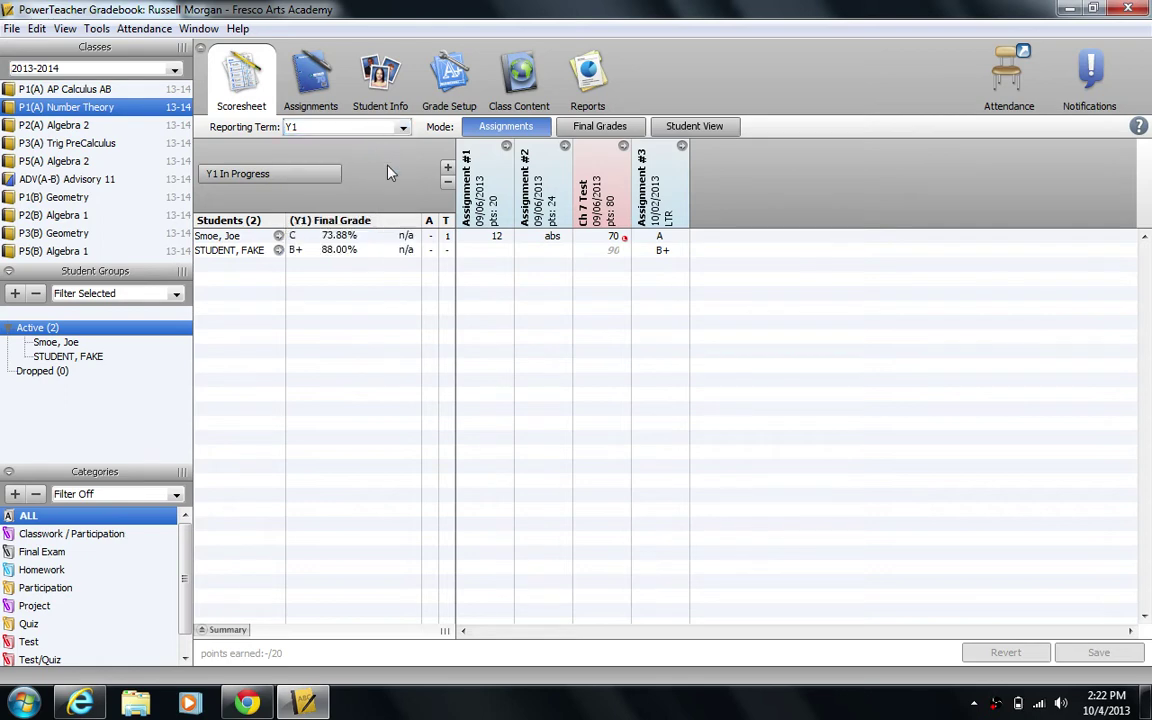
# - Try a 0 score for the second student's Assignment #2, clear it, and save the scoresheet
pyautogui.click(551, 237)
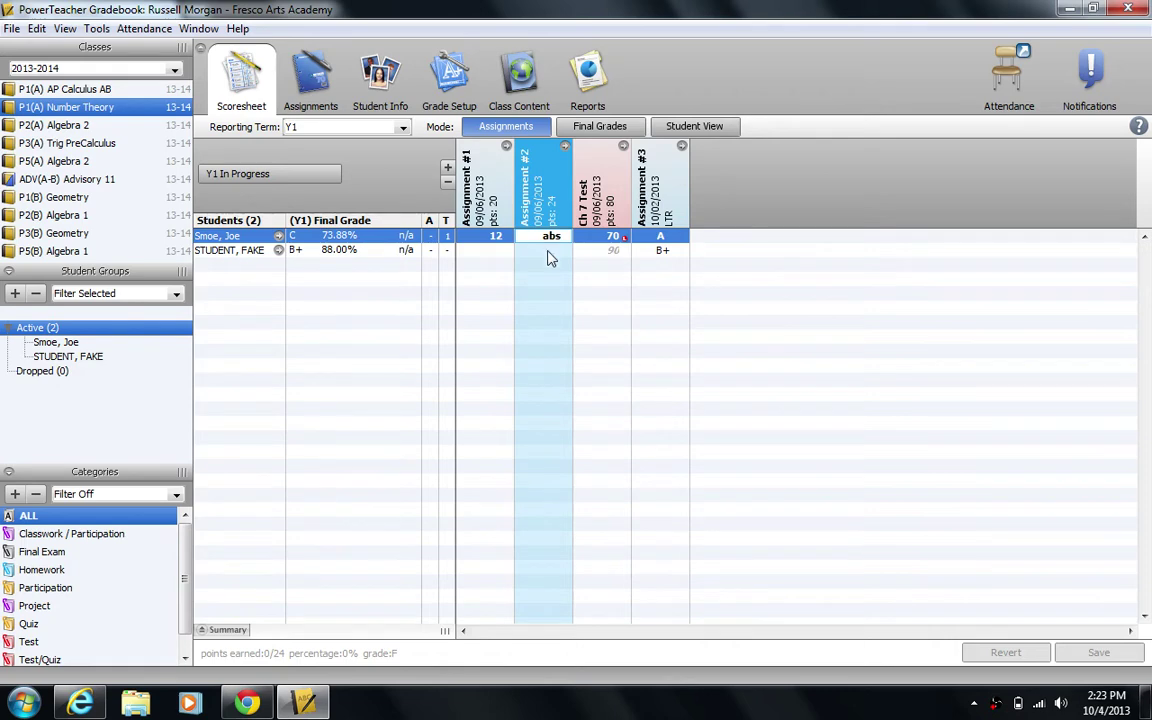
pyautogui.click(549, 251)
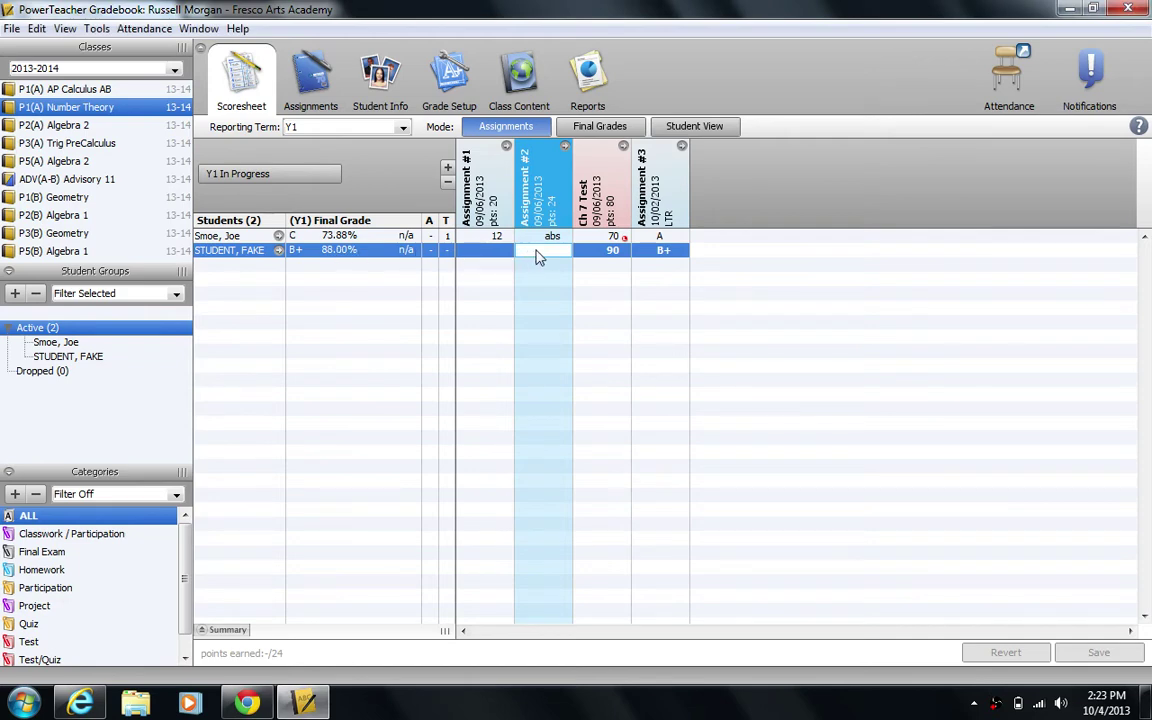
pyautogui.write('0')
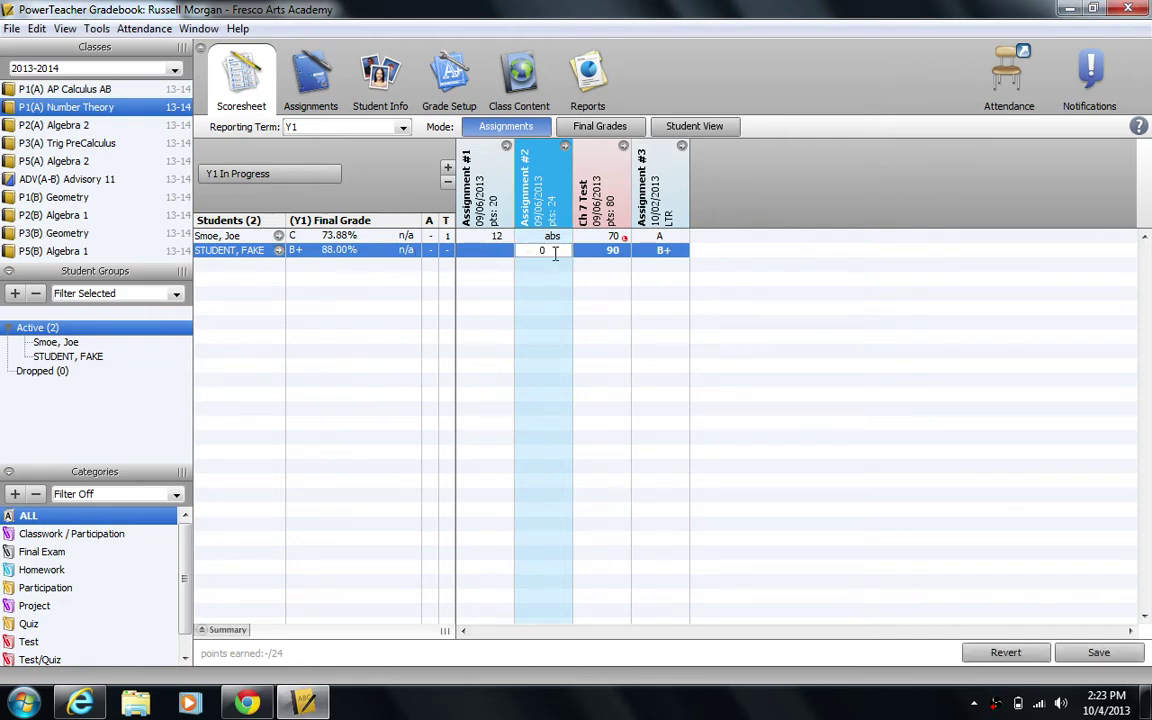
pyautogui.hotkey('shift', 'Tab')
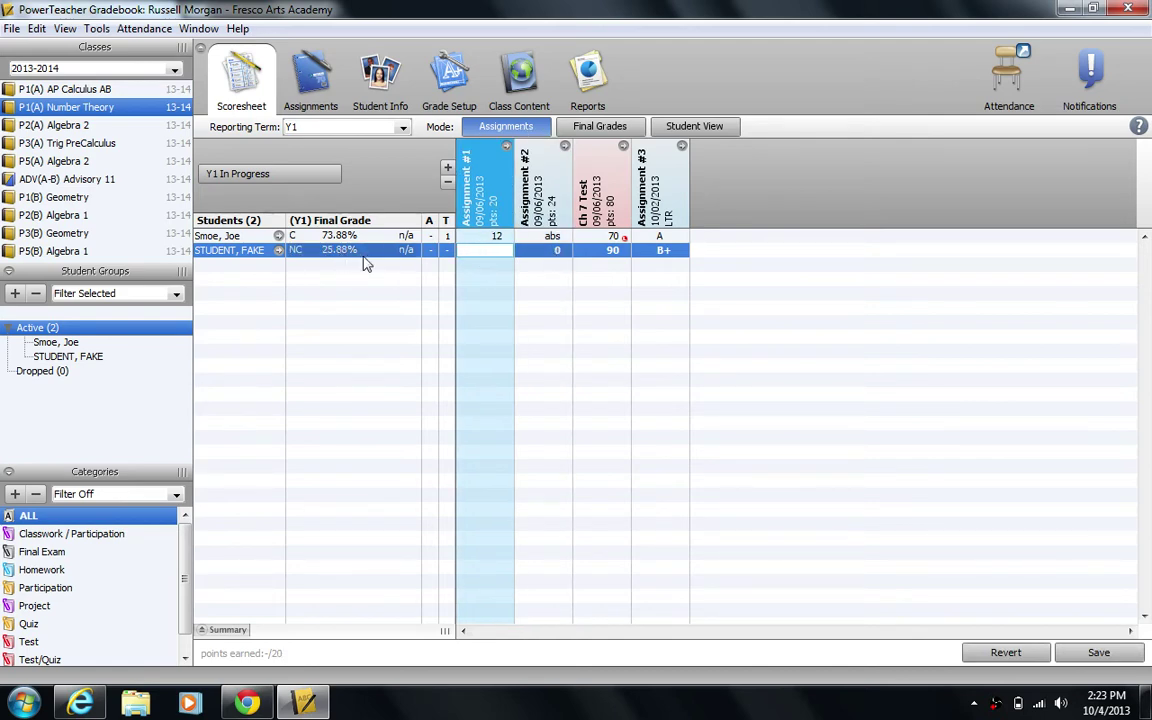
pyautogui.click(547, 252)
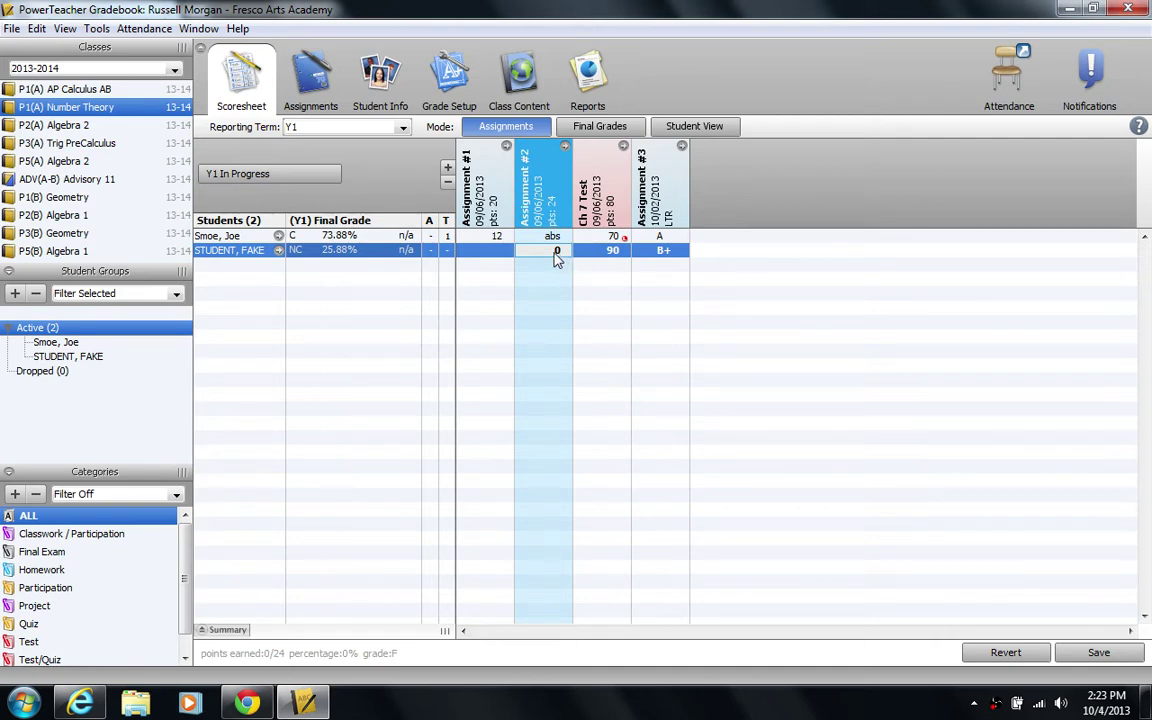
pyautogui.press('BackSpace')
pyautogui.click(1062, 652)
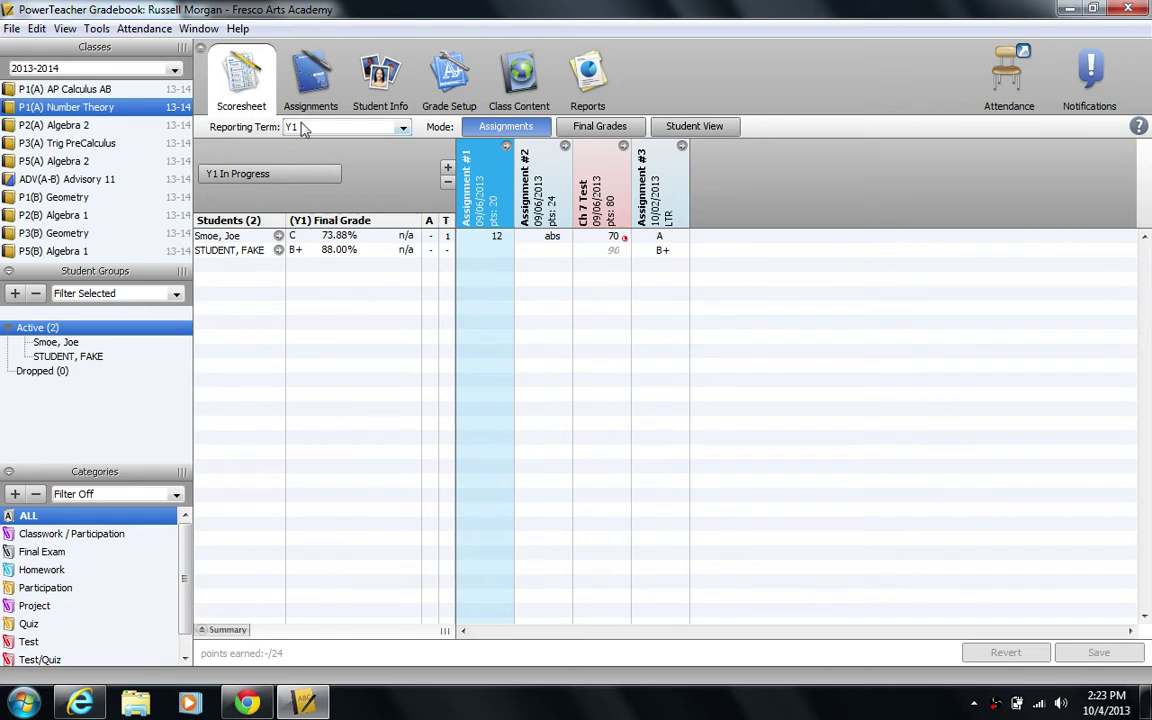
# - Open Preferences, look through the Grading and Mail tabs, then inspect the NA and abs score codes
pyautogui.click(96, 28)
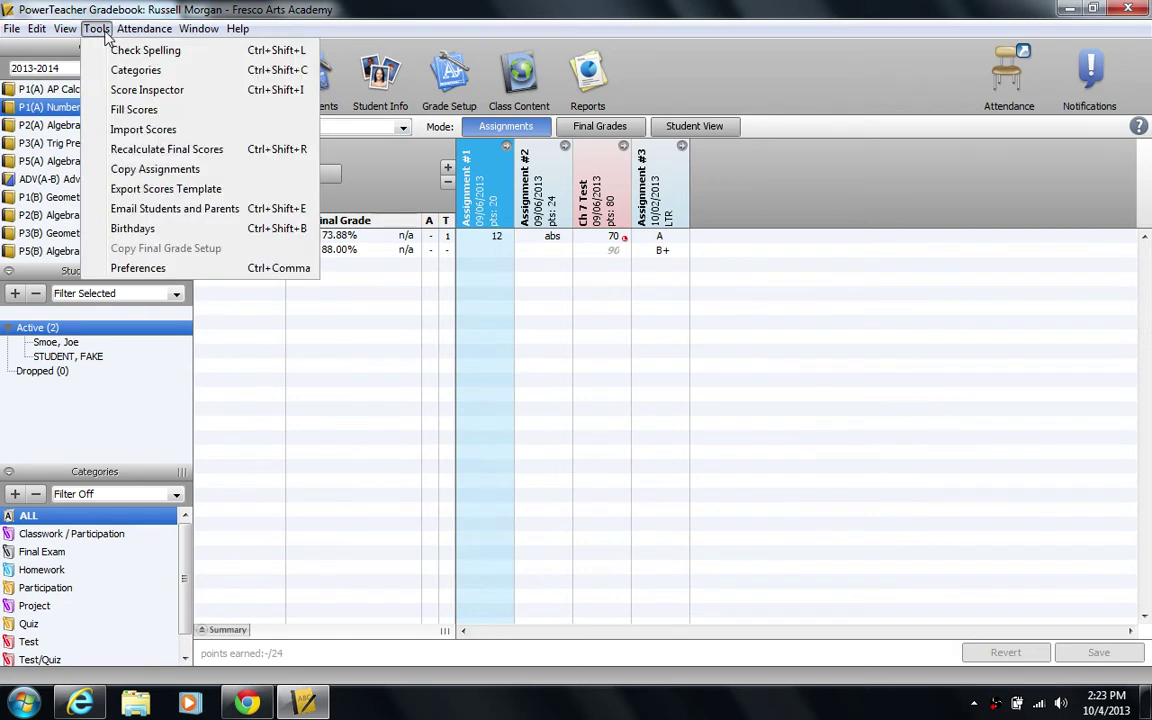
pyautogui.click(134, 270)
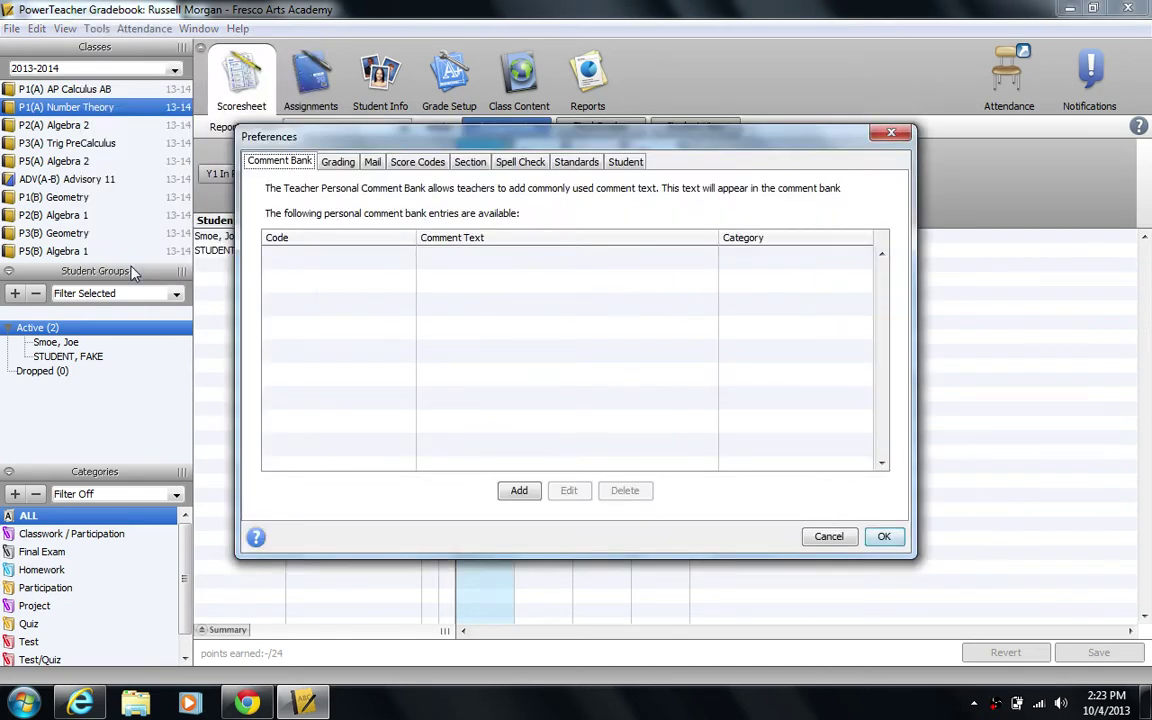
pyautogui.click(335, 168)
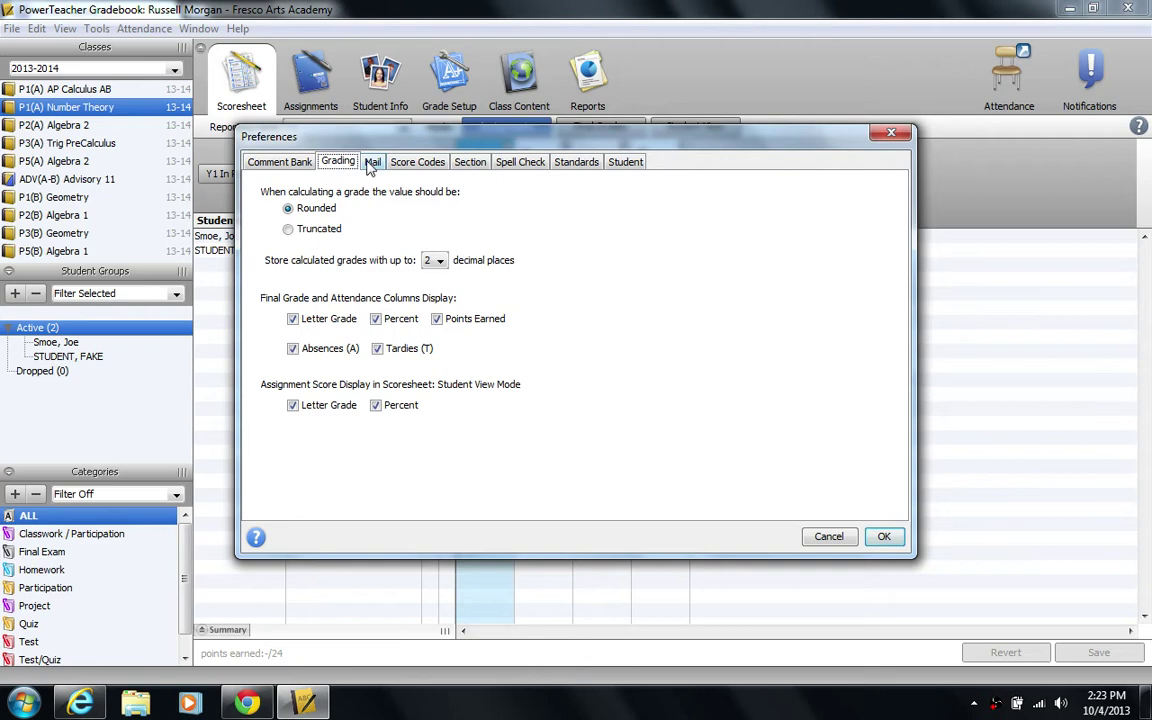
pyautogui.click(372, 164)
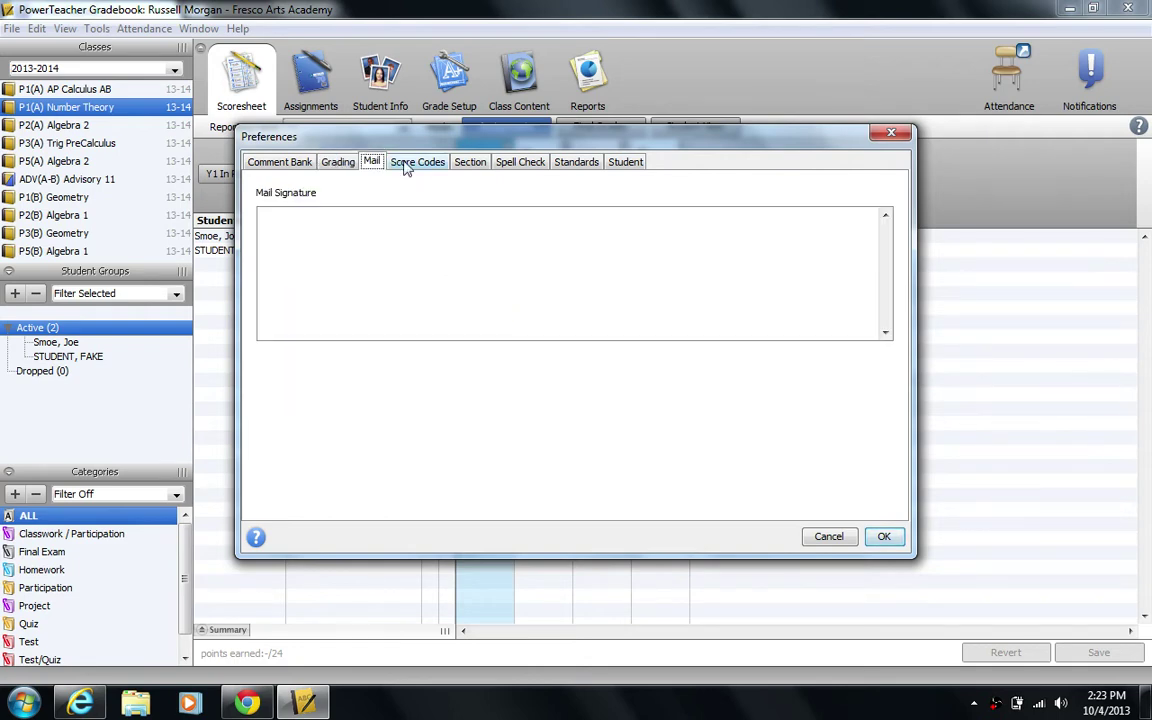
pyautogui.click(418, 167)
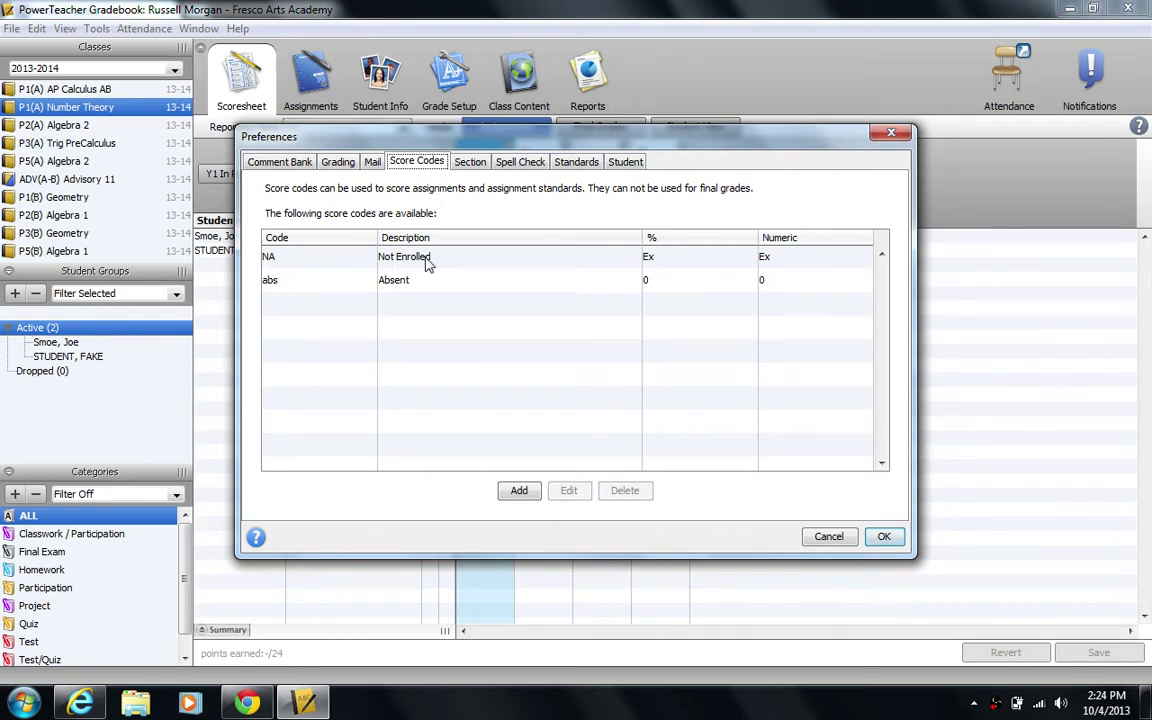
pyautogui.click(288, 259)
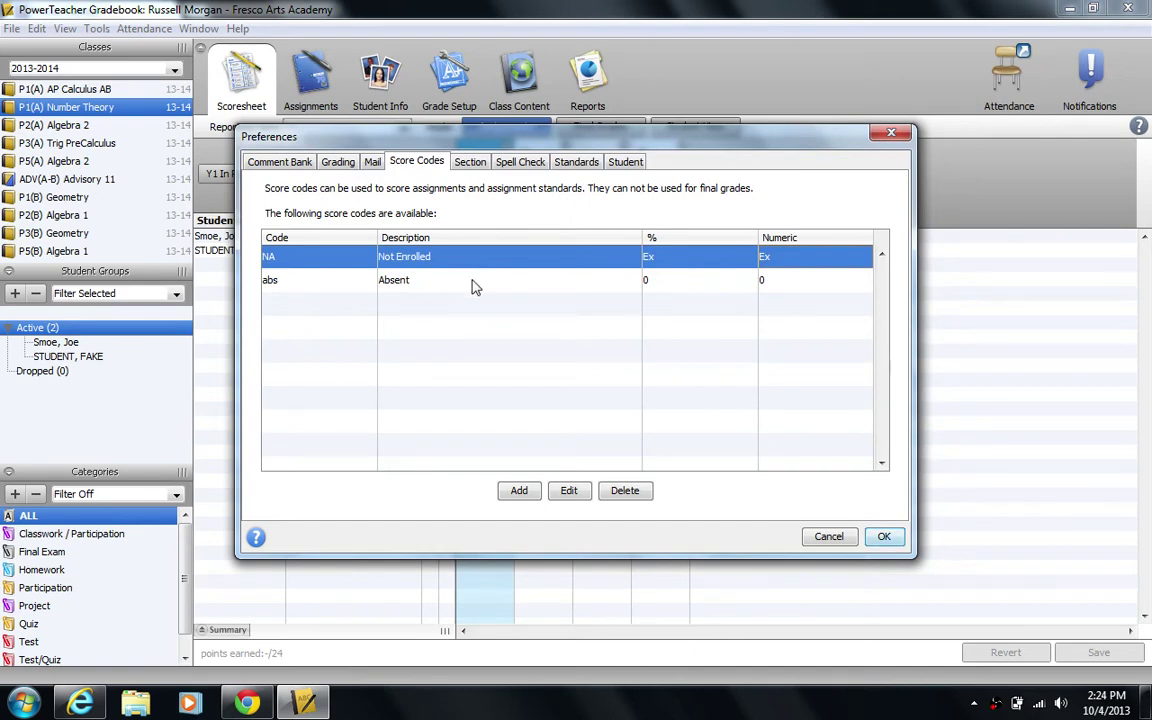
pyautogui.press('Down')
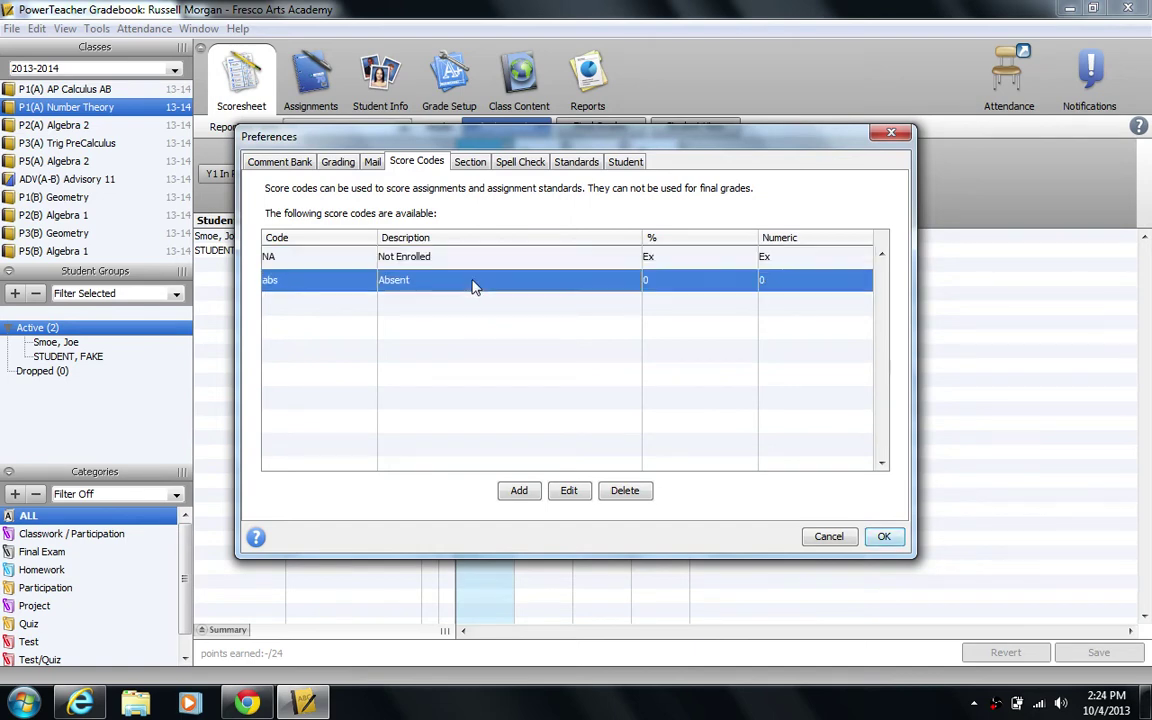
# - Add a new score code CH with the description Caught Cheating
pyautogui.click(525, 496)
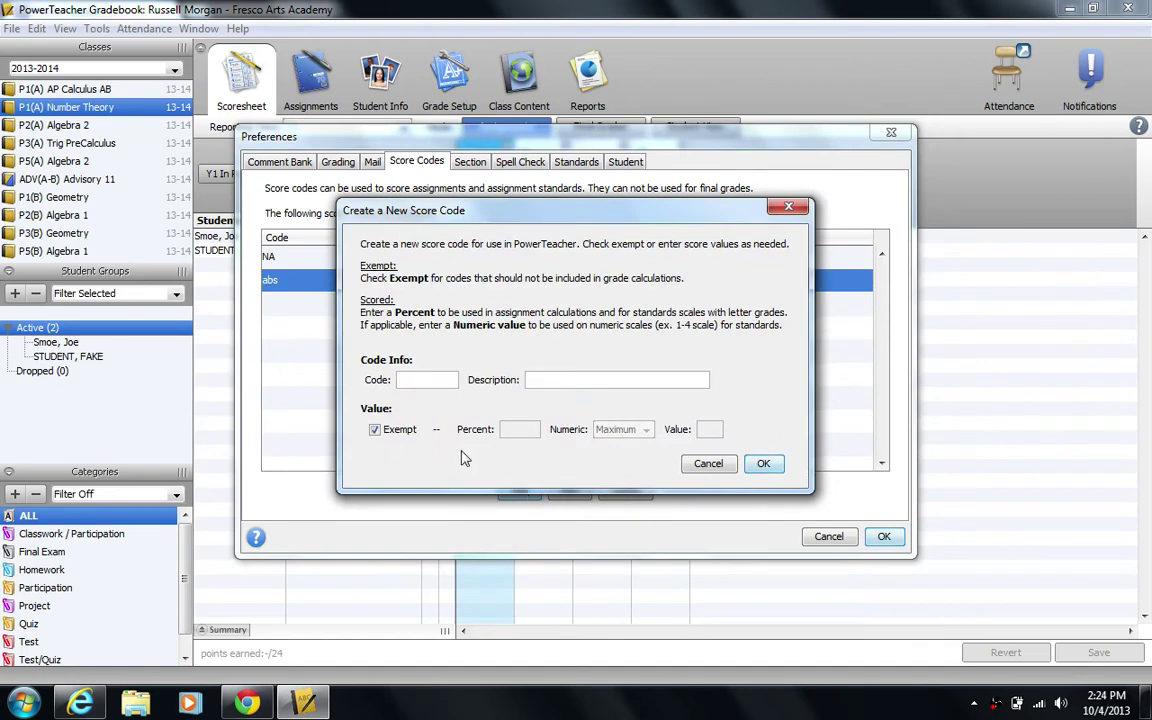
pyautogui.write('CH')
pyautogui.press('Tab')
pyautogui.write('CheatCaught')
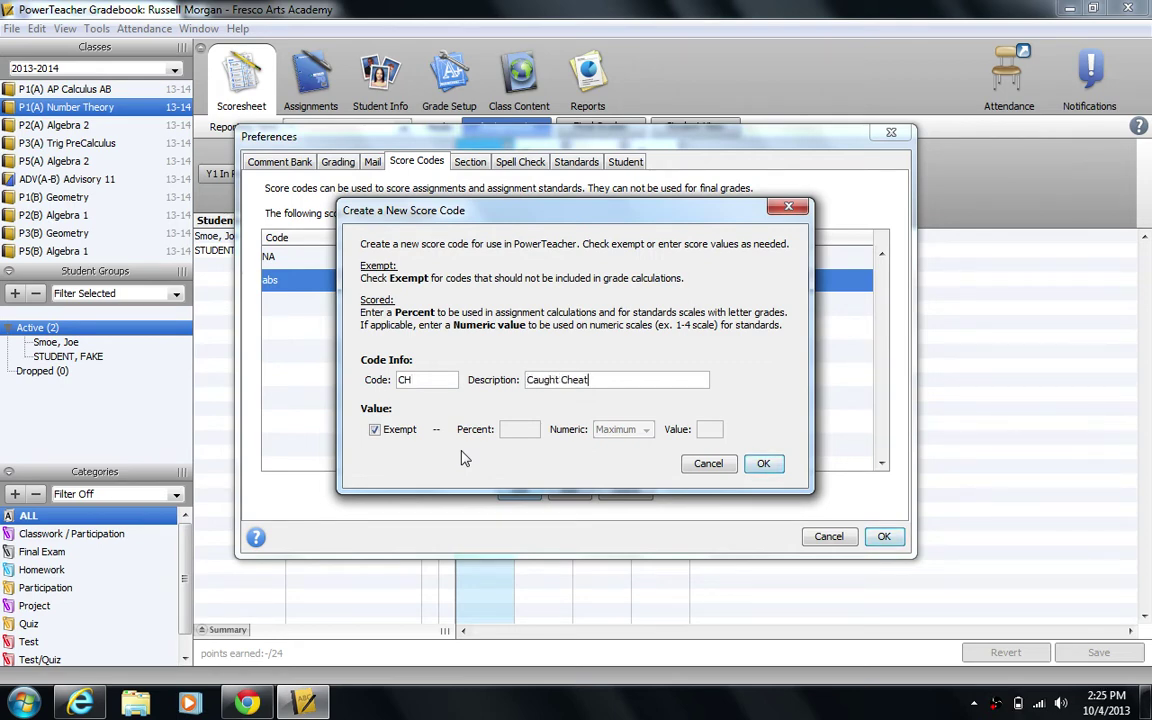
pyautogui.press('End')
pyautogui.write('ing')
# - Make CH non-exempt, worth 0 percent with a custom numeric value of 0, and confirm it
pyautogui.click(374, 431)
pyautogui.click(375, 431)
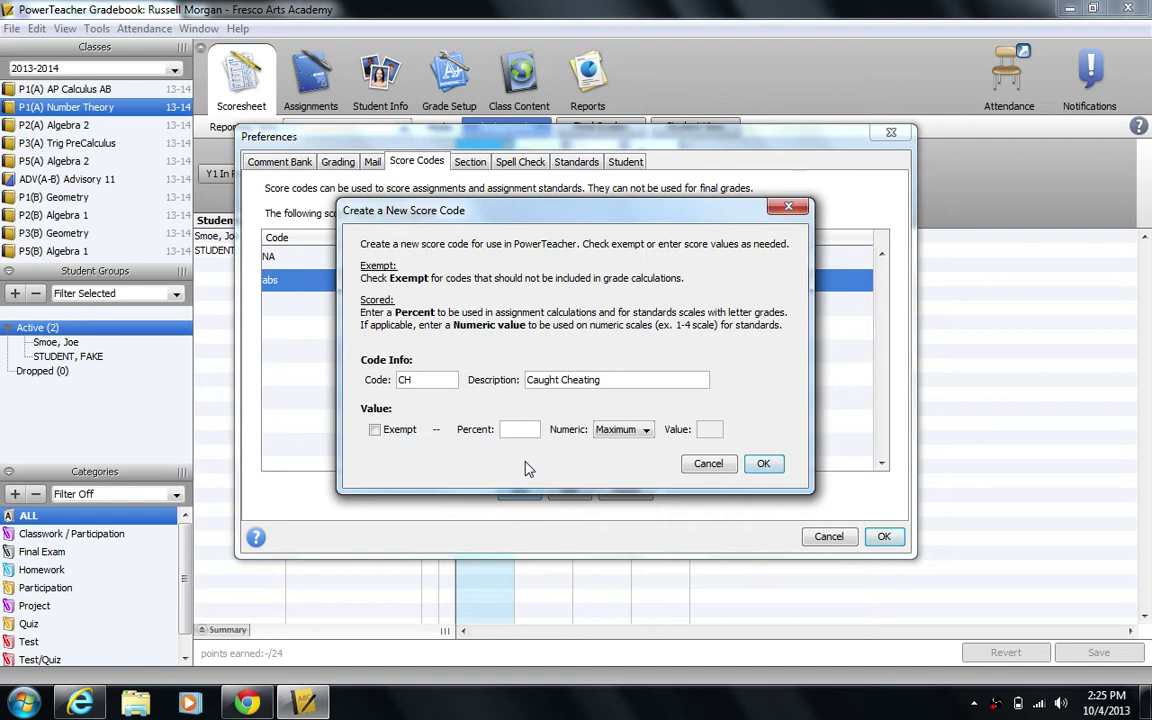
pyautogui.click(512, 430)
pyautogui.write('0')
pyautogui.click(643, 432)
pyautogui.click(611, 475)
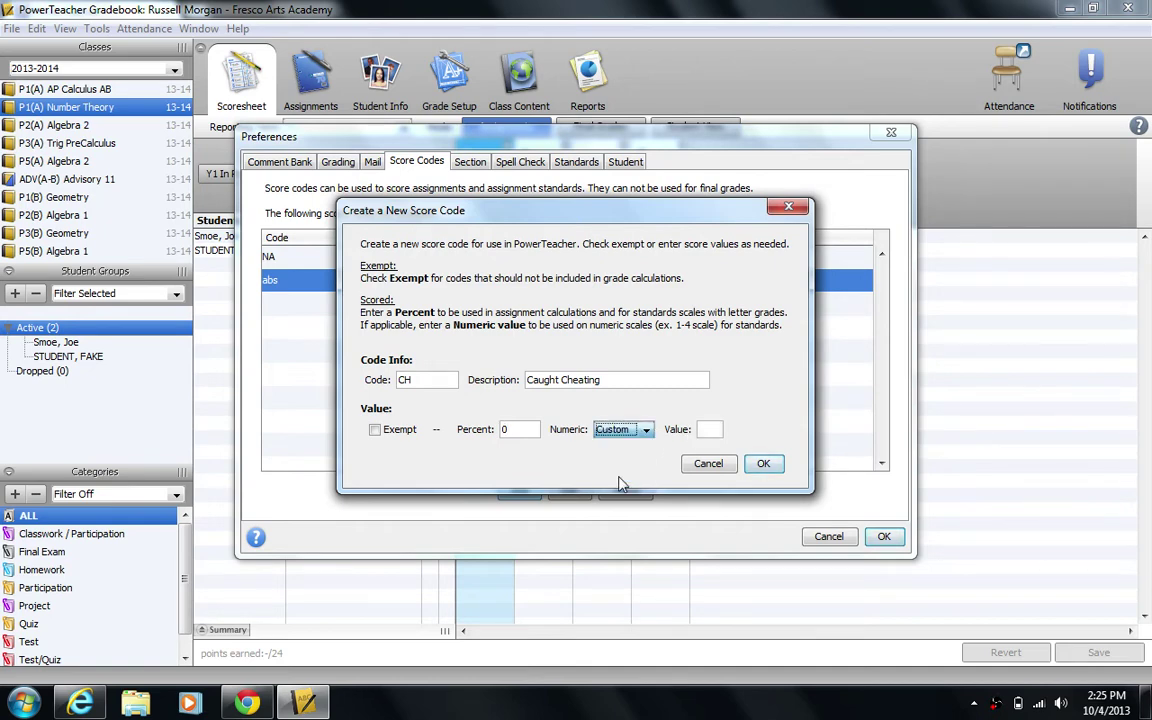
pyautogui.click(705, 430)
pyautogui.write('0')
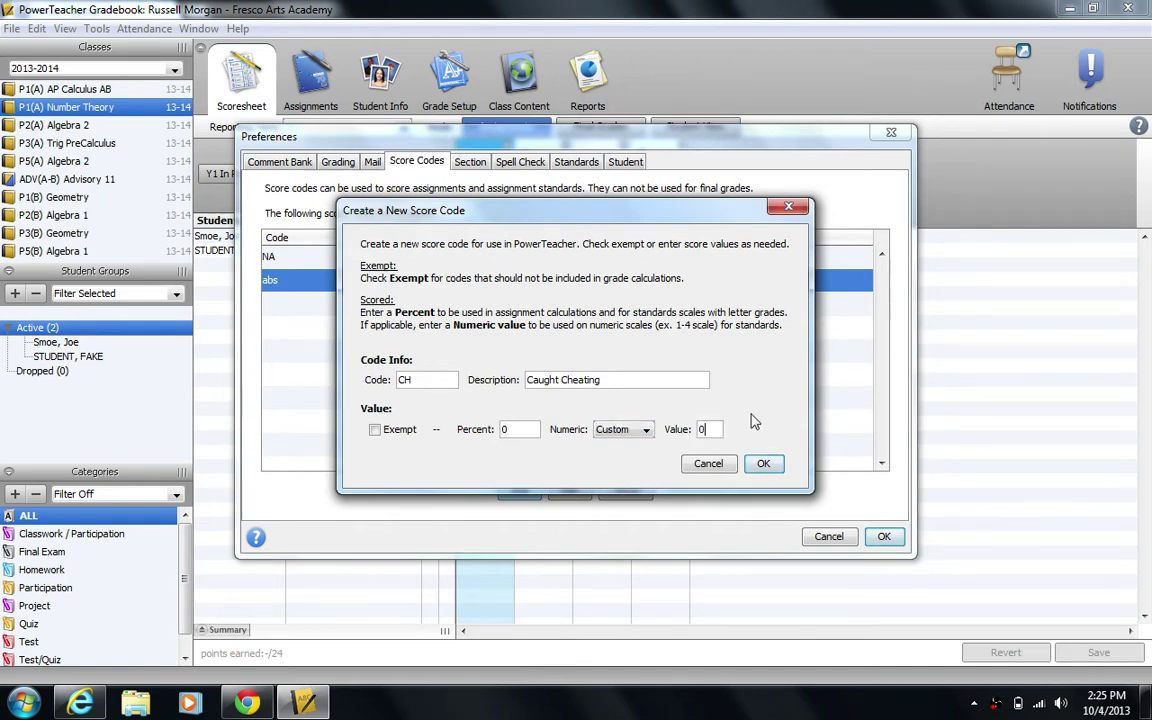
pyautogui.click(763, 465)
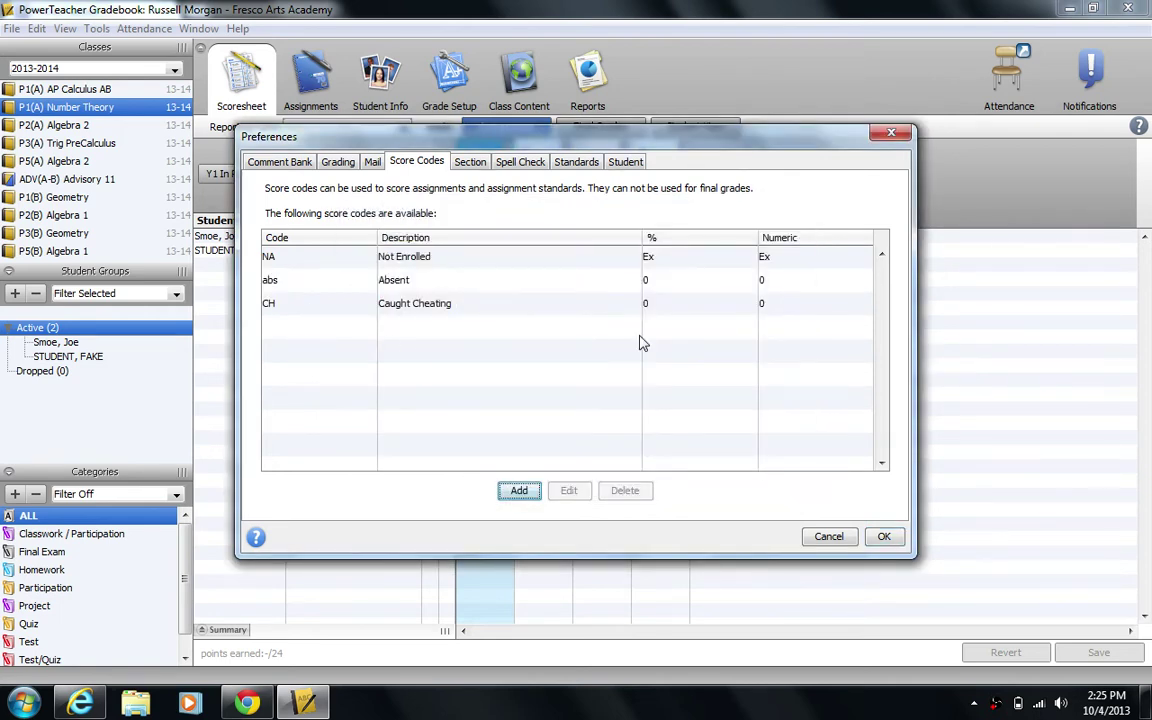
# - Close Preferences and enter ch as the second student's Assignment #2 score
pyautogui.click(882, 537)
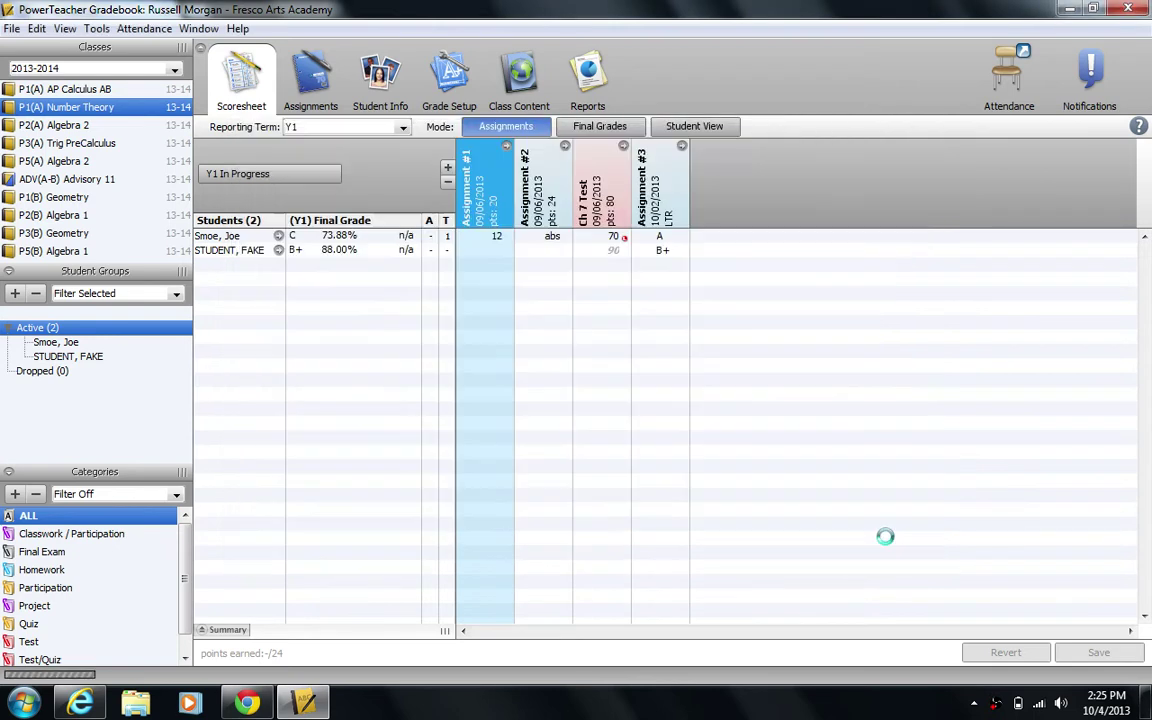
pyautogui.click(541, 252)
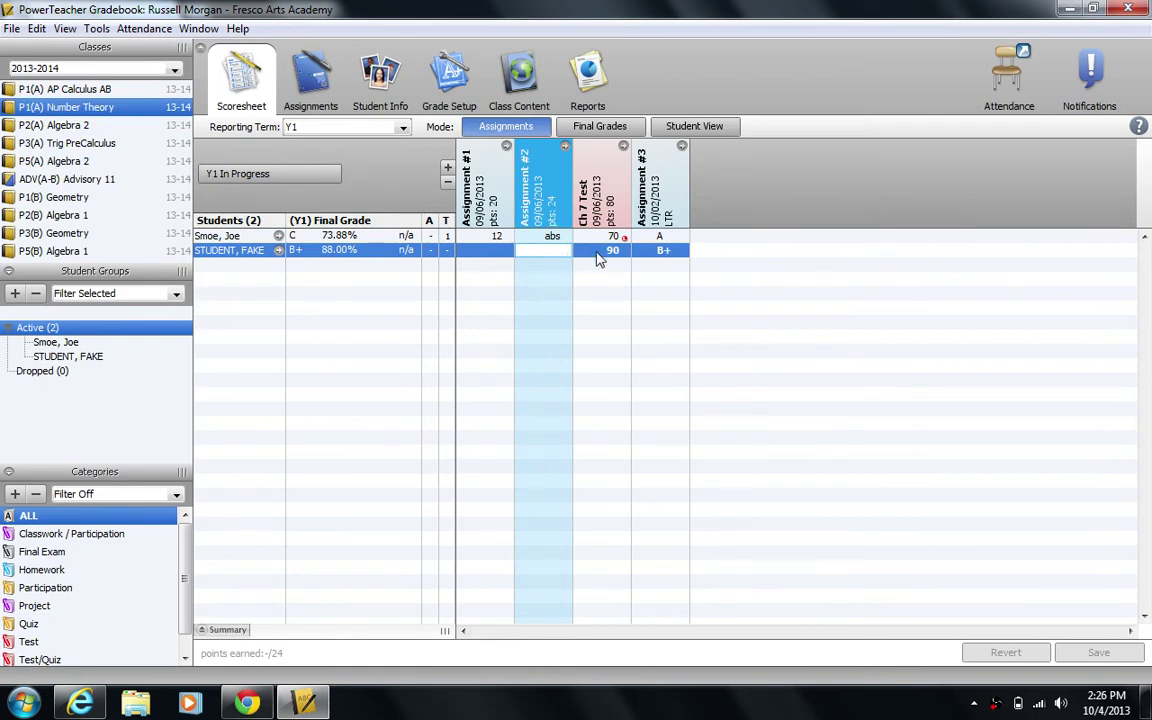
pyautogui.write('c')
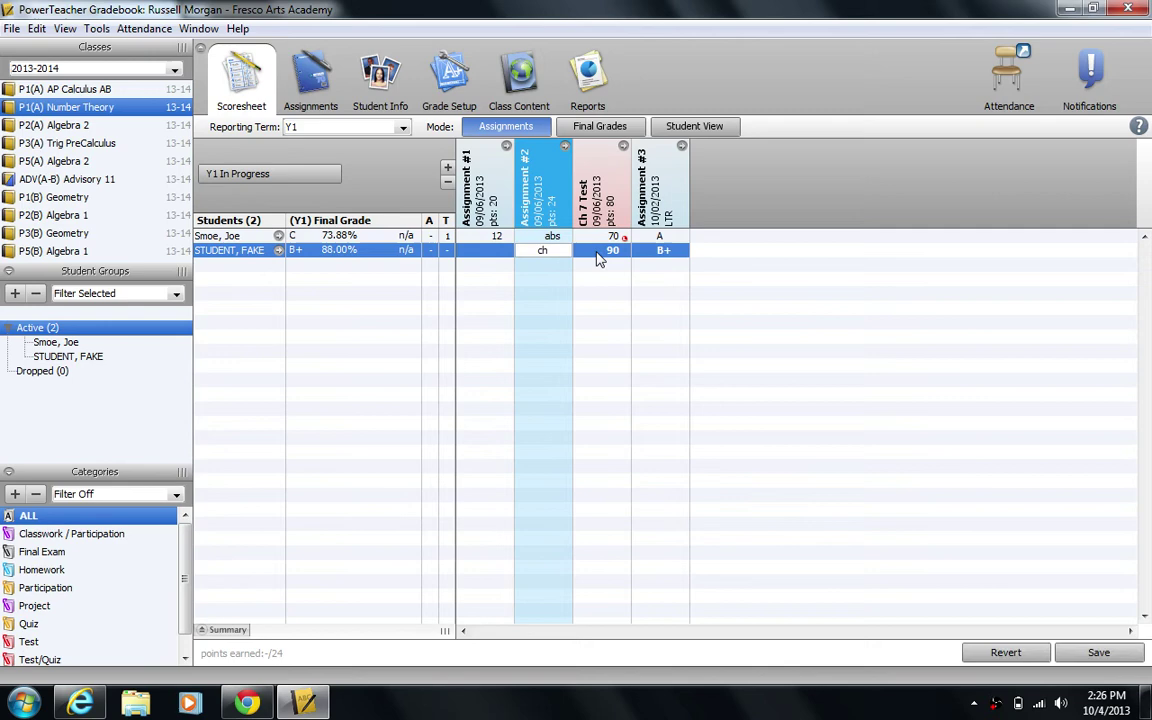
pyautogui.write('h')
pyautogui.click(598, 254)
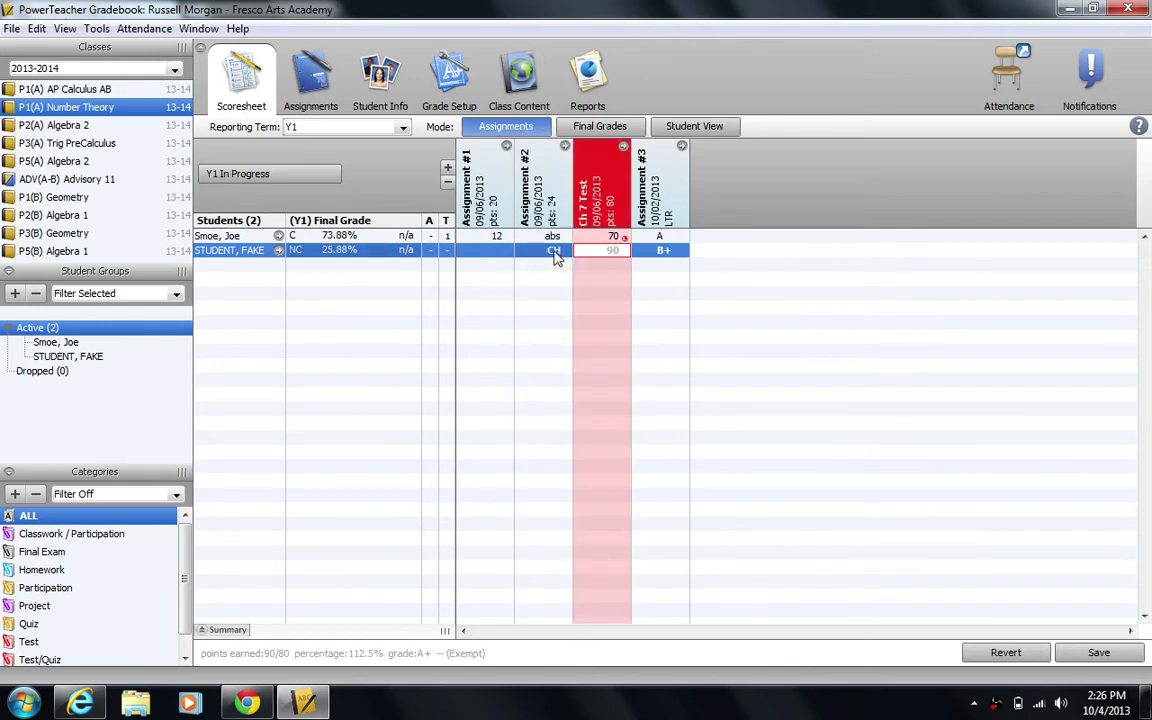
pyautogui.click(556, 254)
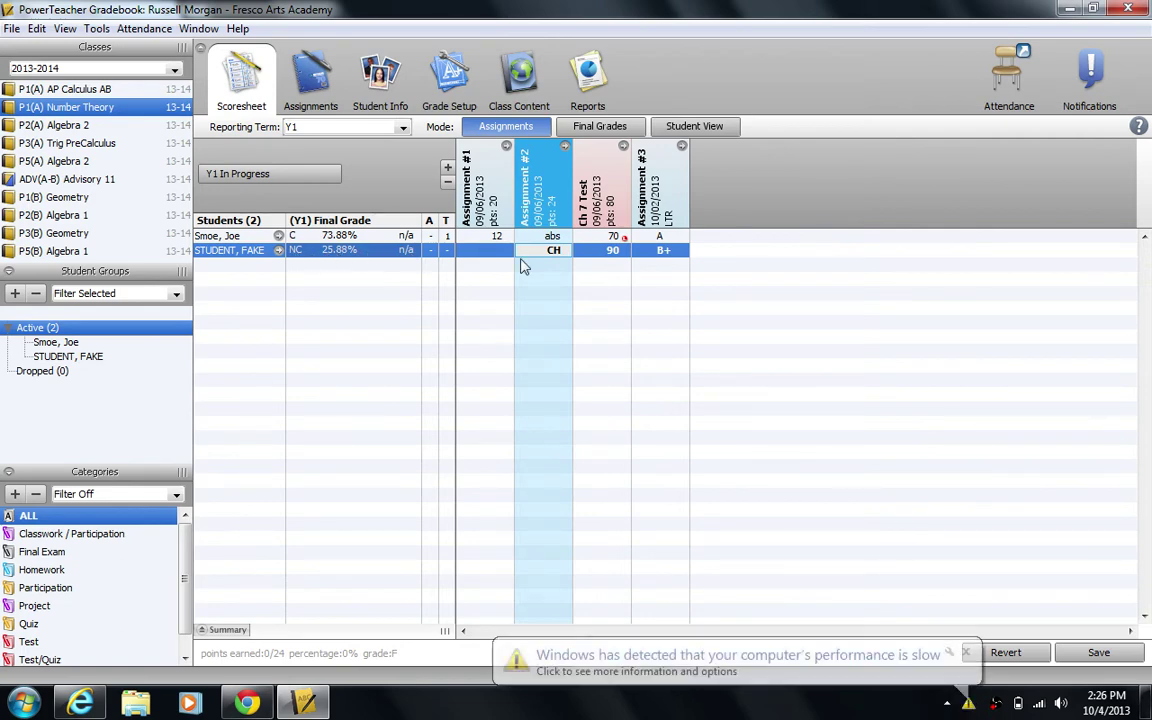
pyautogui.click(960, 651)
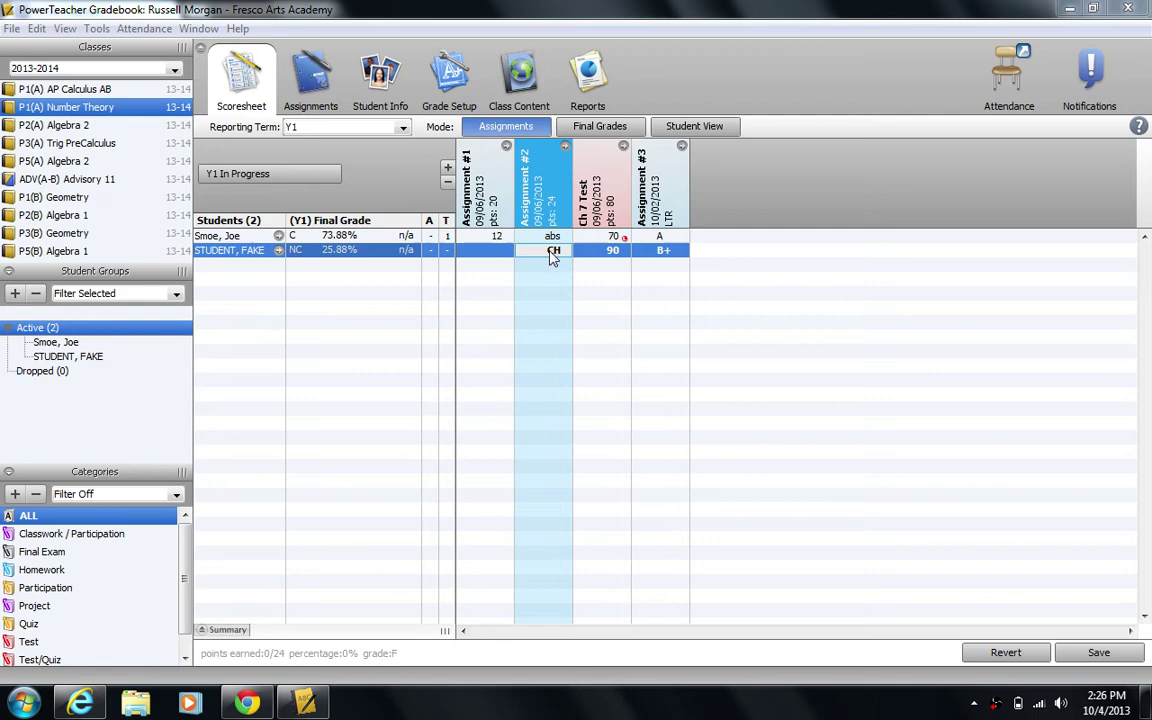
# - Save the CH score, then mark the test student's Assignment #1 as NA and save
pyautogui.click(1076, 649)
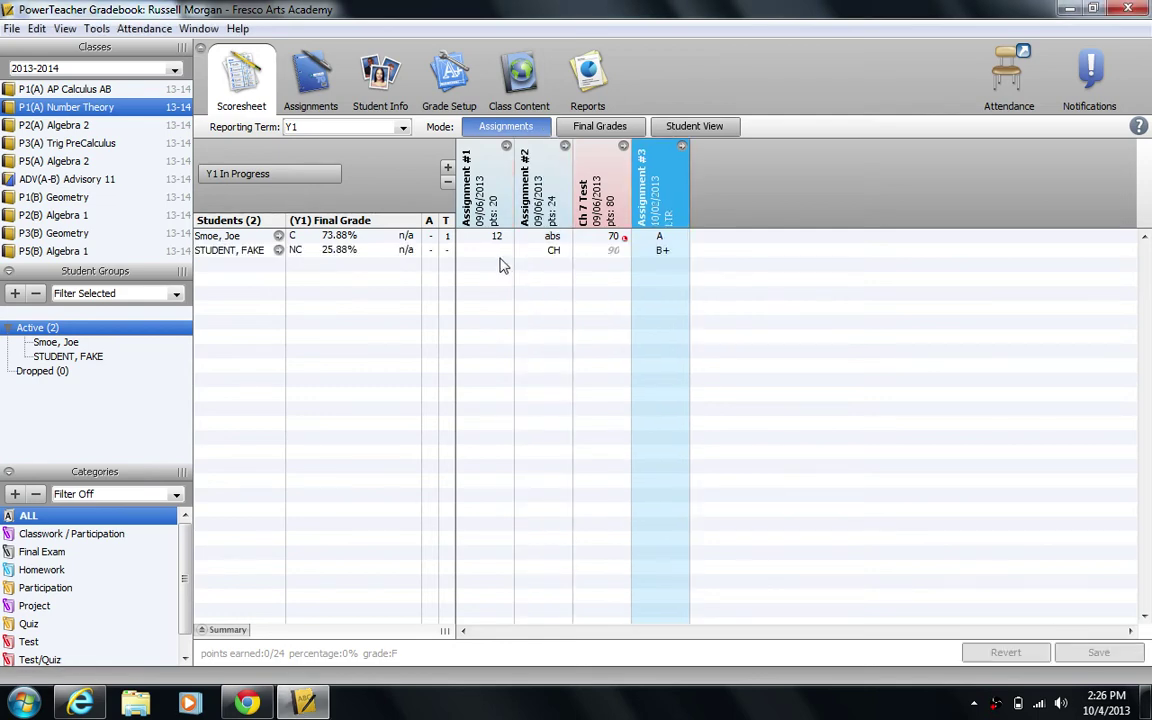
pyautogui.click(490, 252)
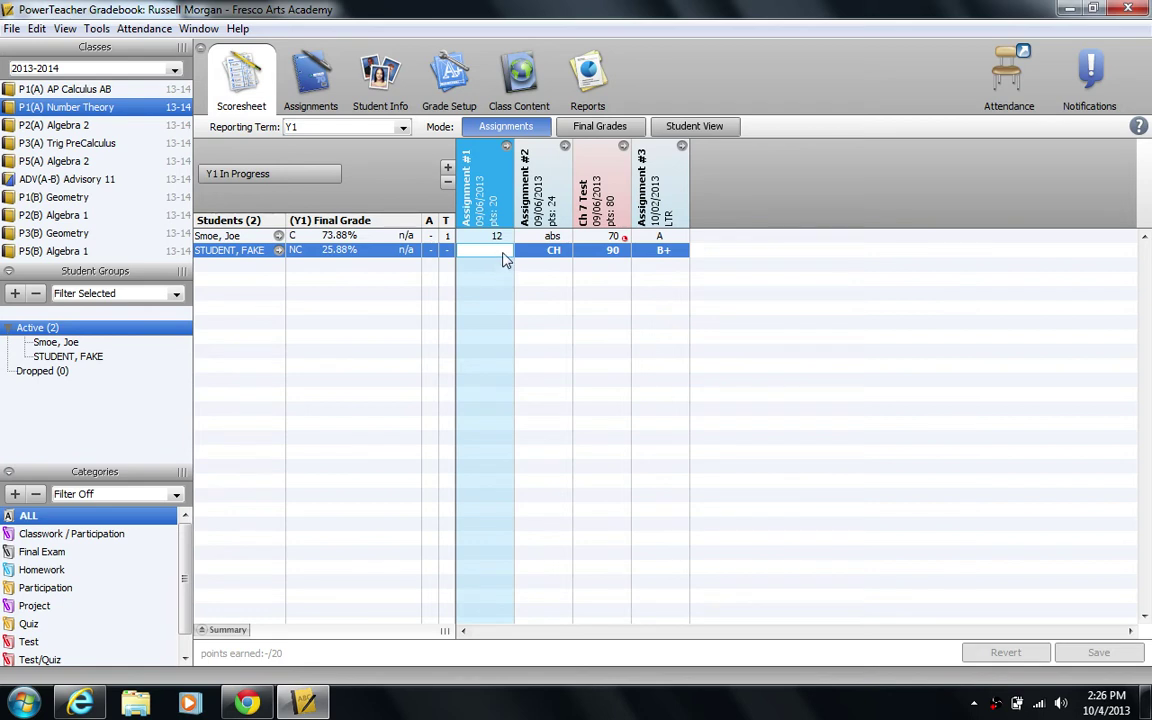
pyautogui.write('na')
pyautogui.press('Tab')
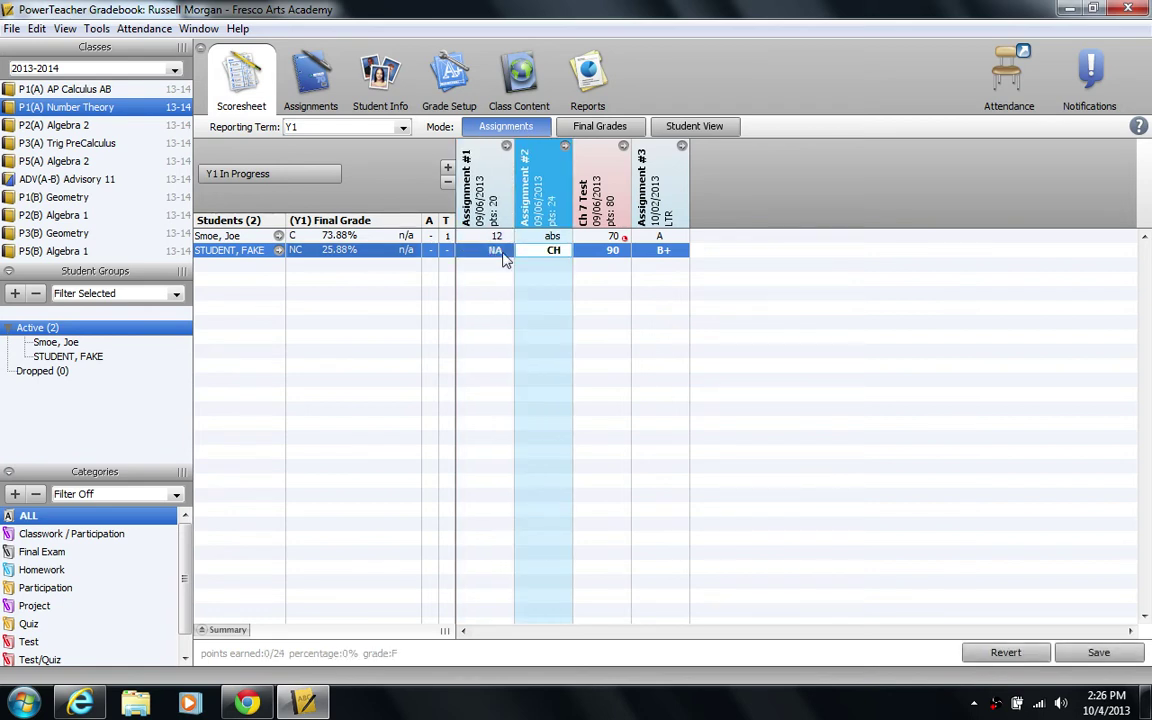
pyautogui.click(503, 254)
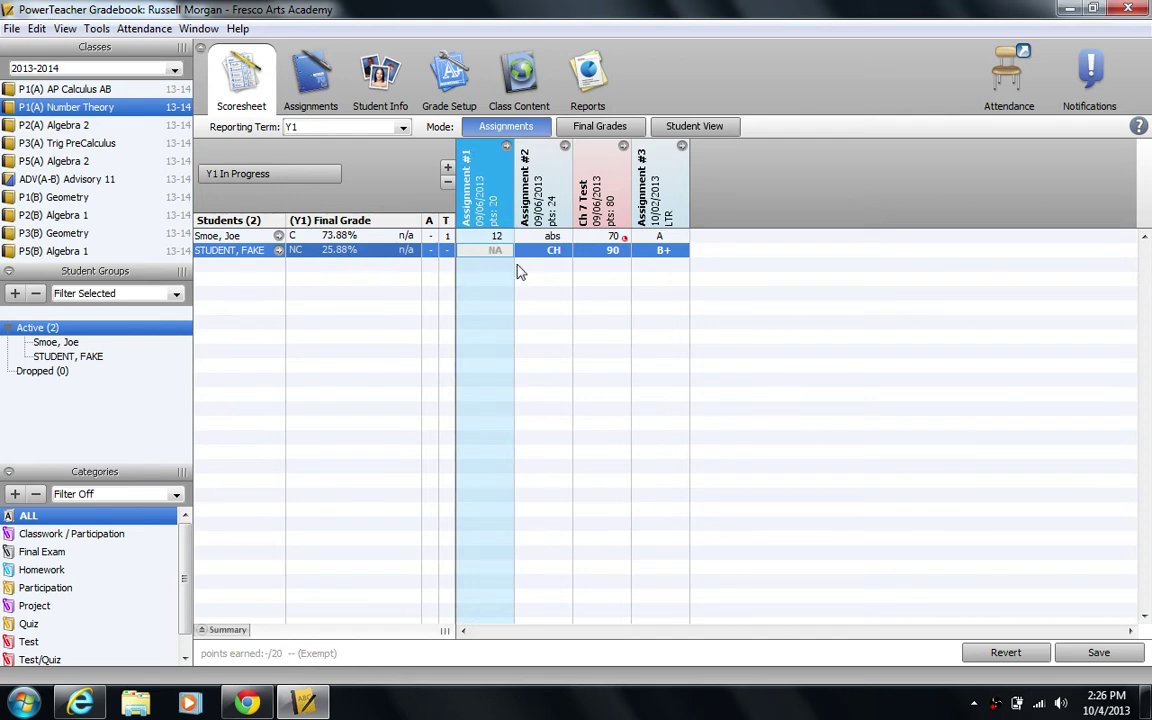
pyautogui.click(1066, 652)
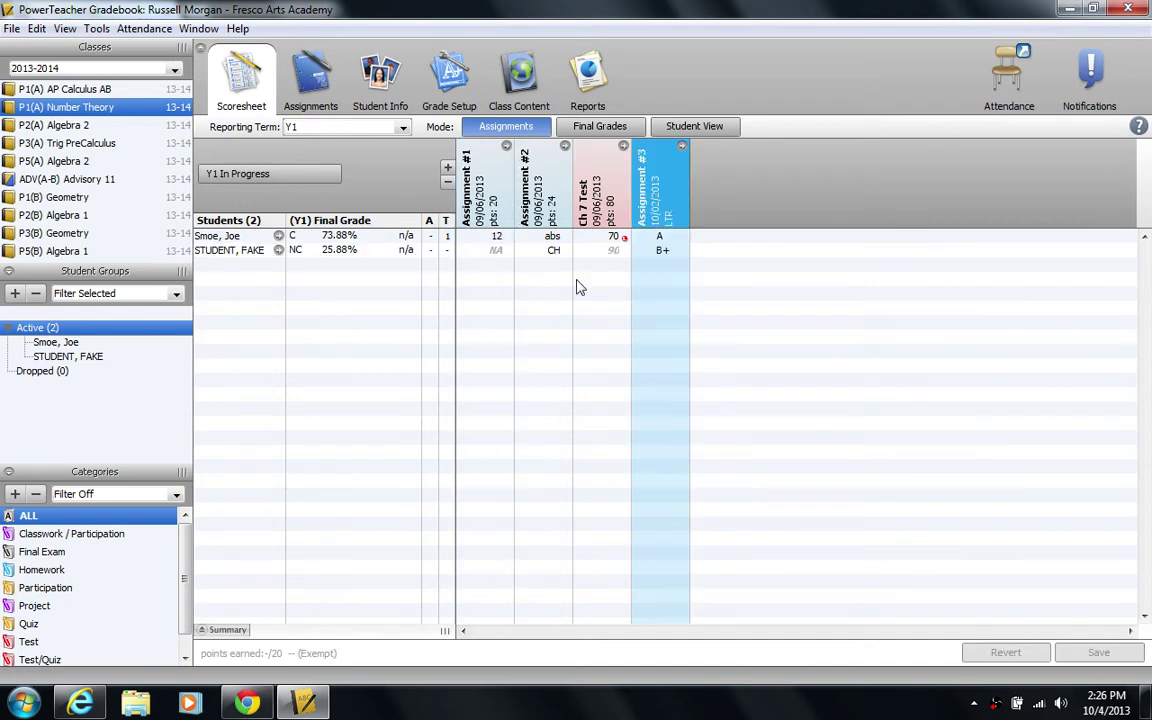
# - Review the NA exempt status and the Assignment #3, Assignment #1 and Ch 7 Test scores
pyautogui.click(496, 258)
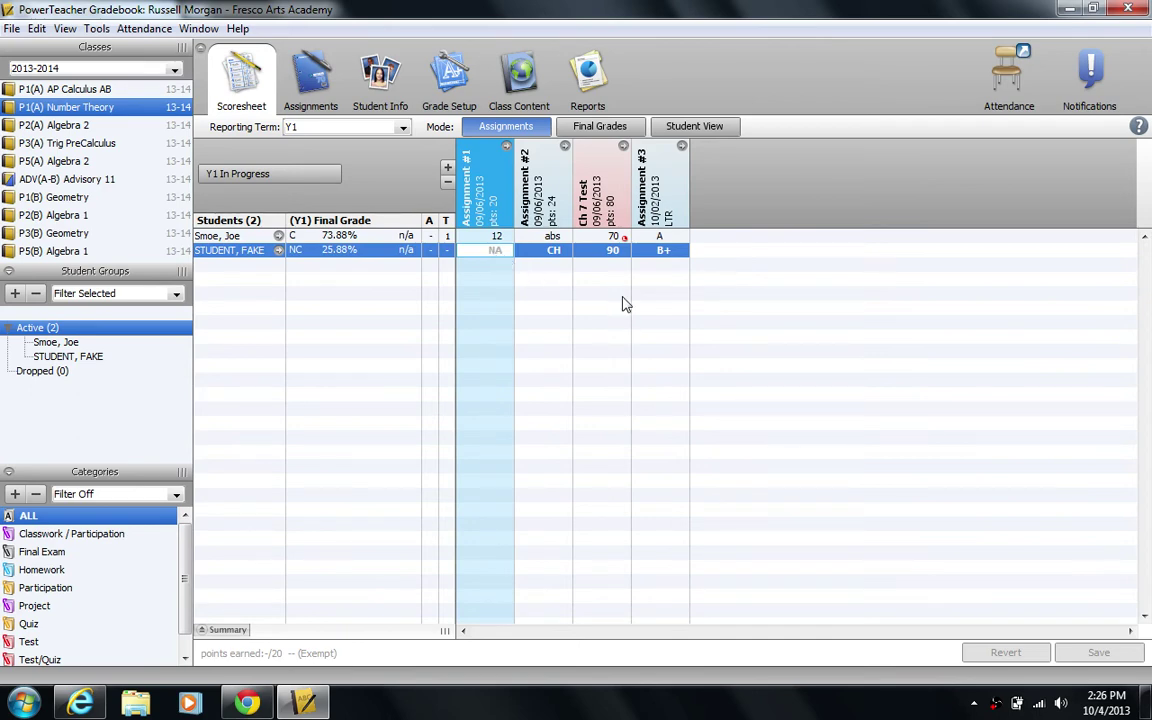
pyautogui.click(676, 256)
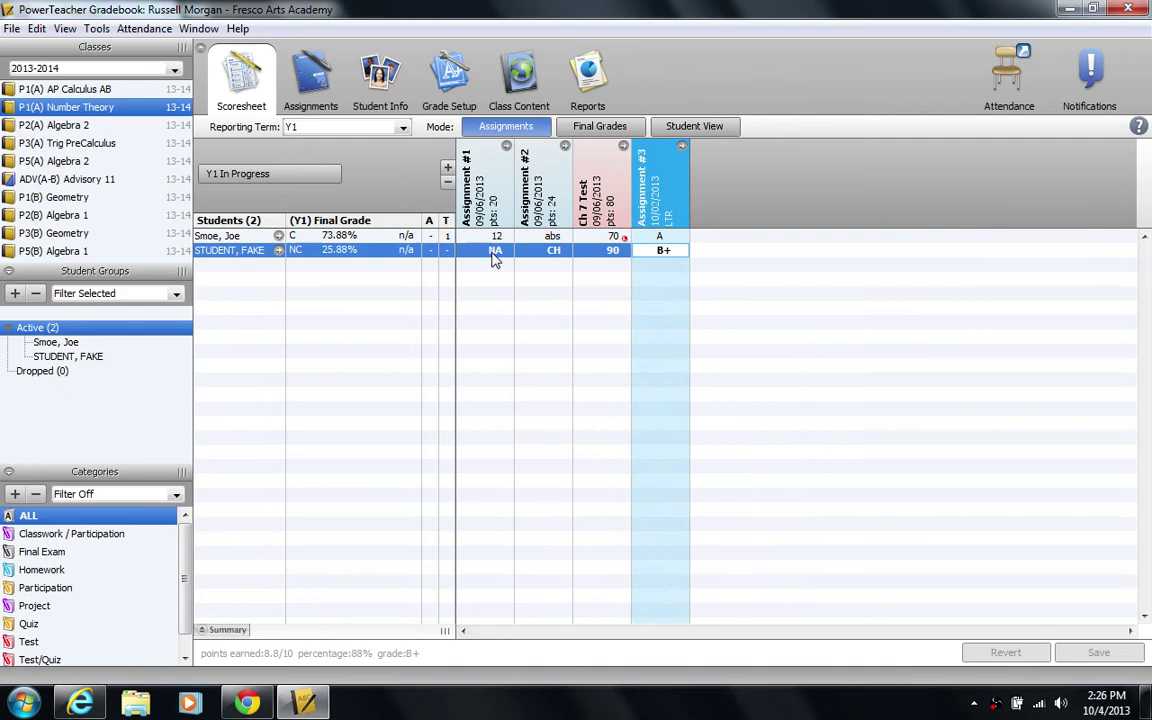
pyautogui.click(490, 238)
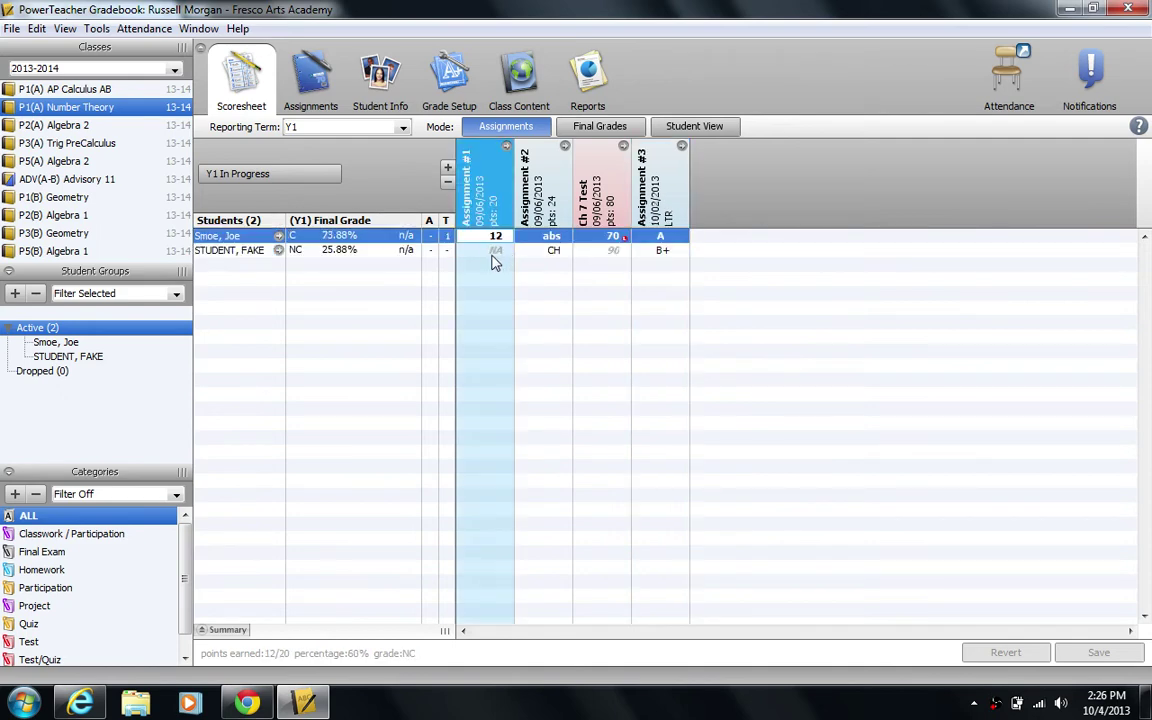
pyautogui.click(614, 252)
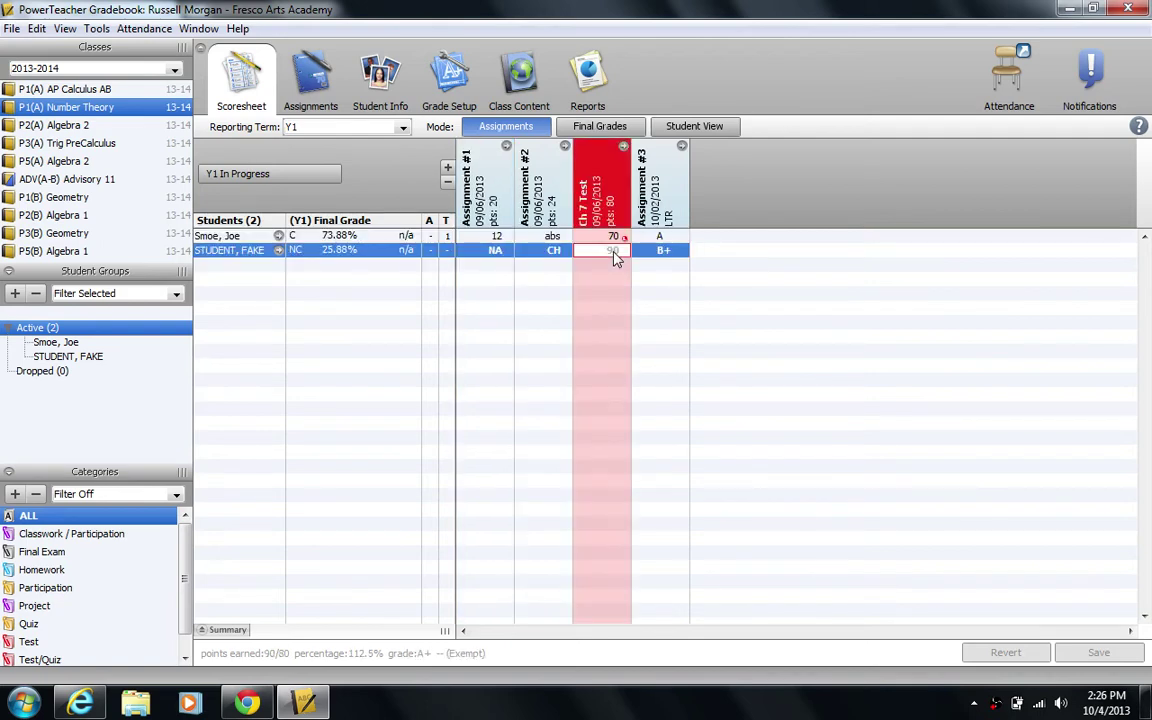
pyautogui.rightClick(616, 258)
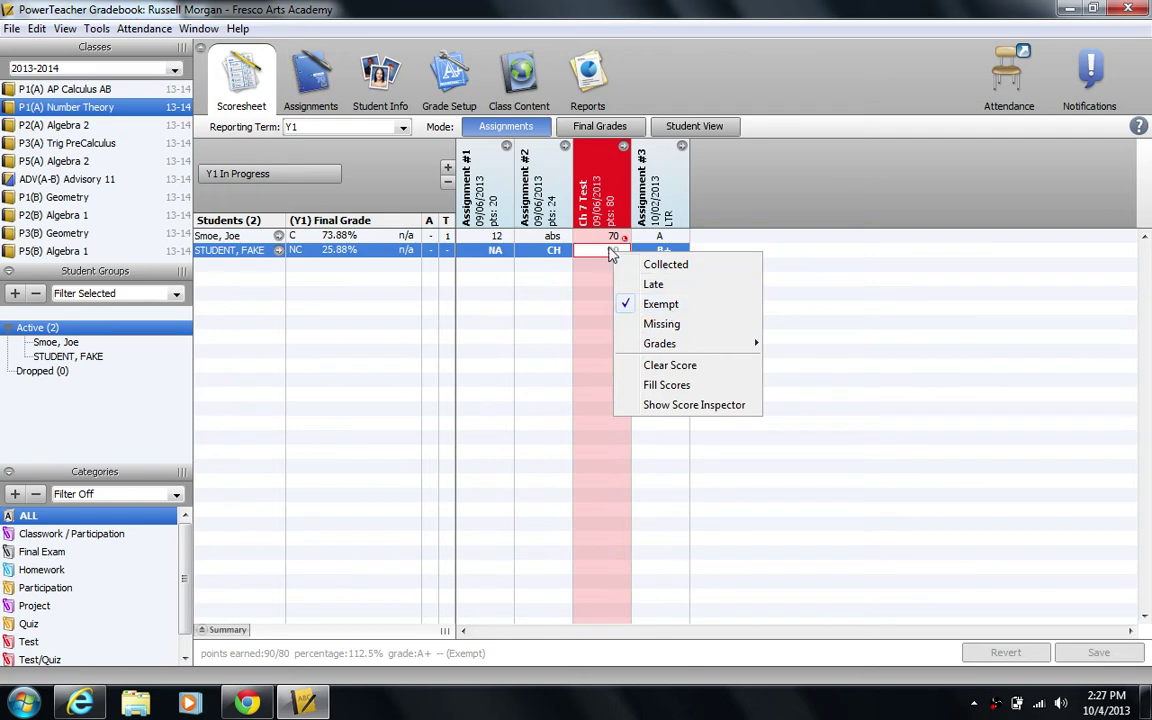
pyautogui.click(607, 256)
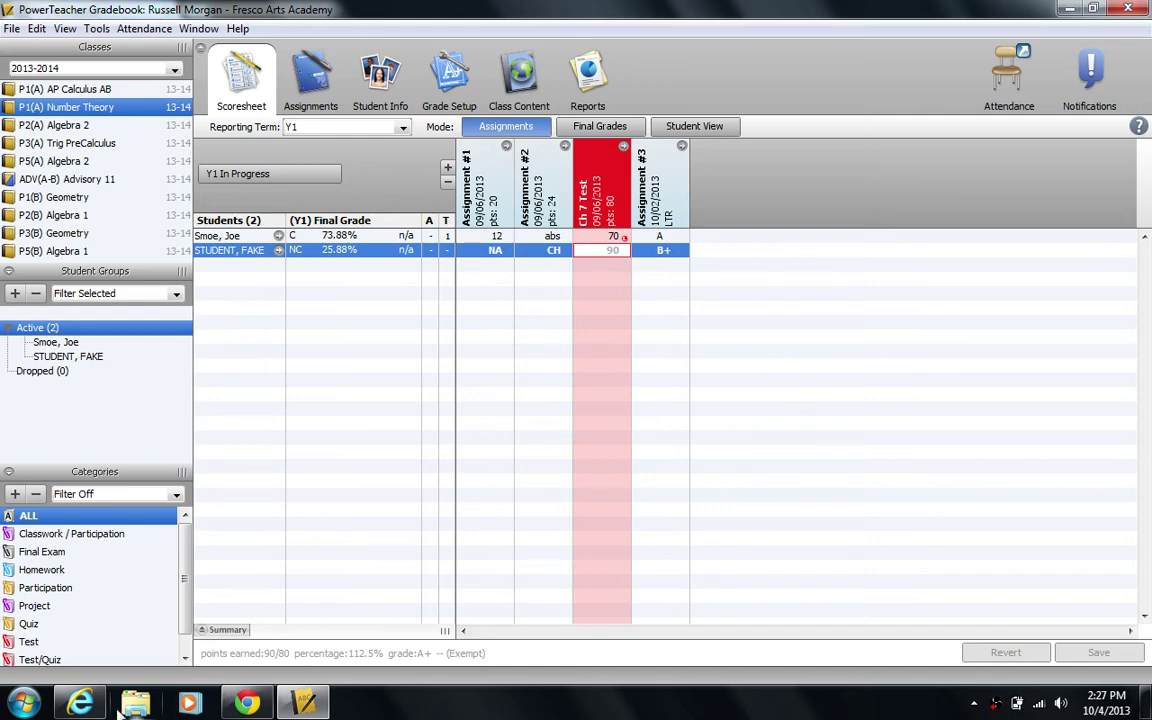
# - Switch to the parent portal and open the Number Theory Y1 grade details
pyautogui.click(88, 708)
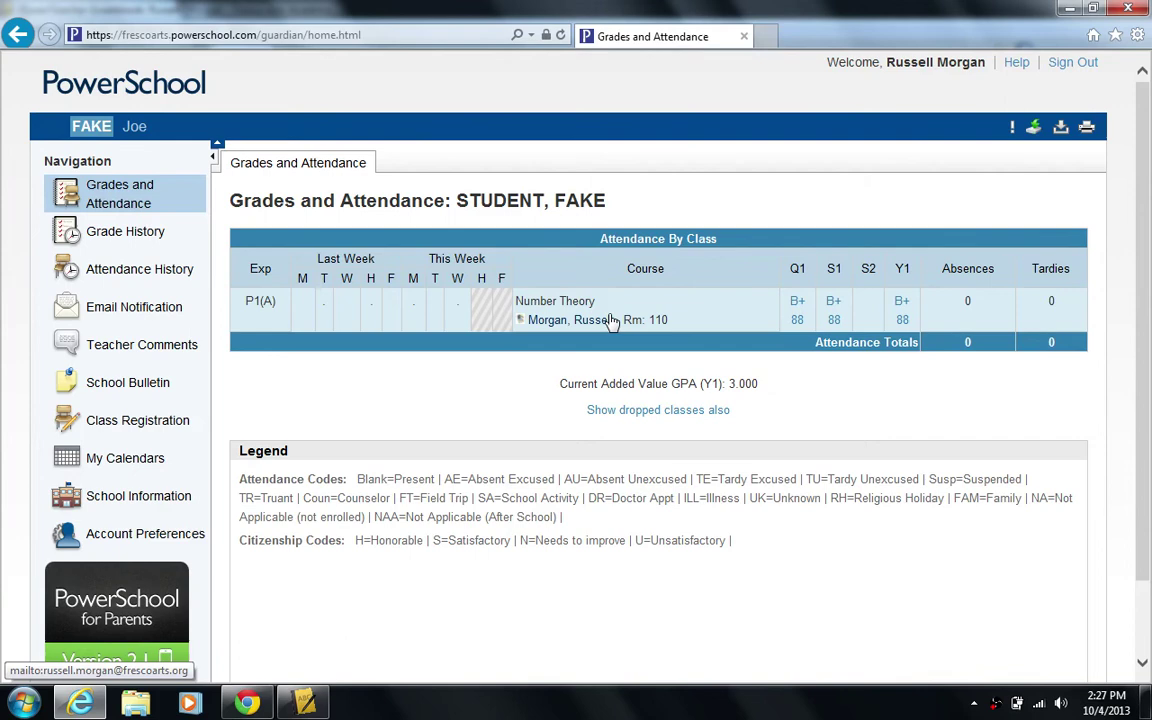
pyautogui.click(902, 306)
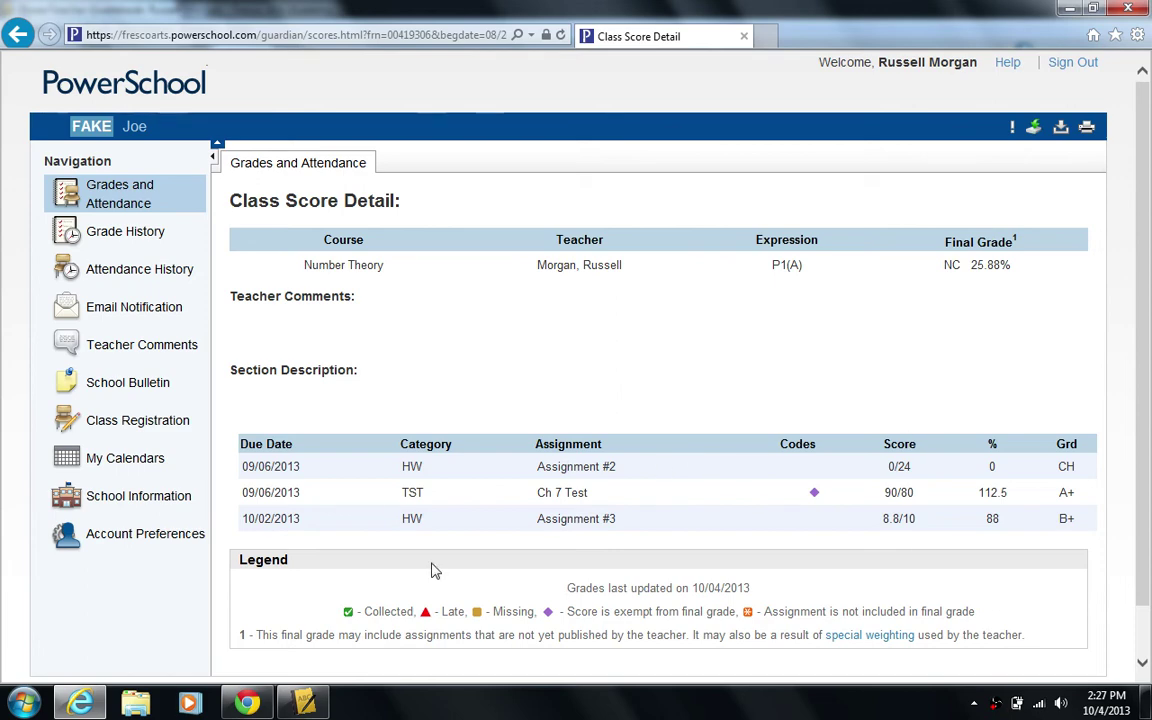
pyautogui.moveTo(322, 707)
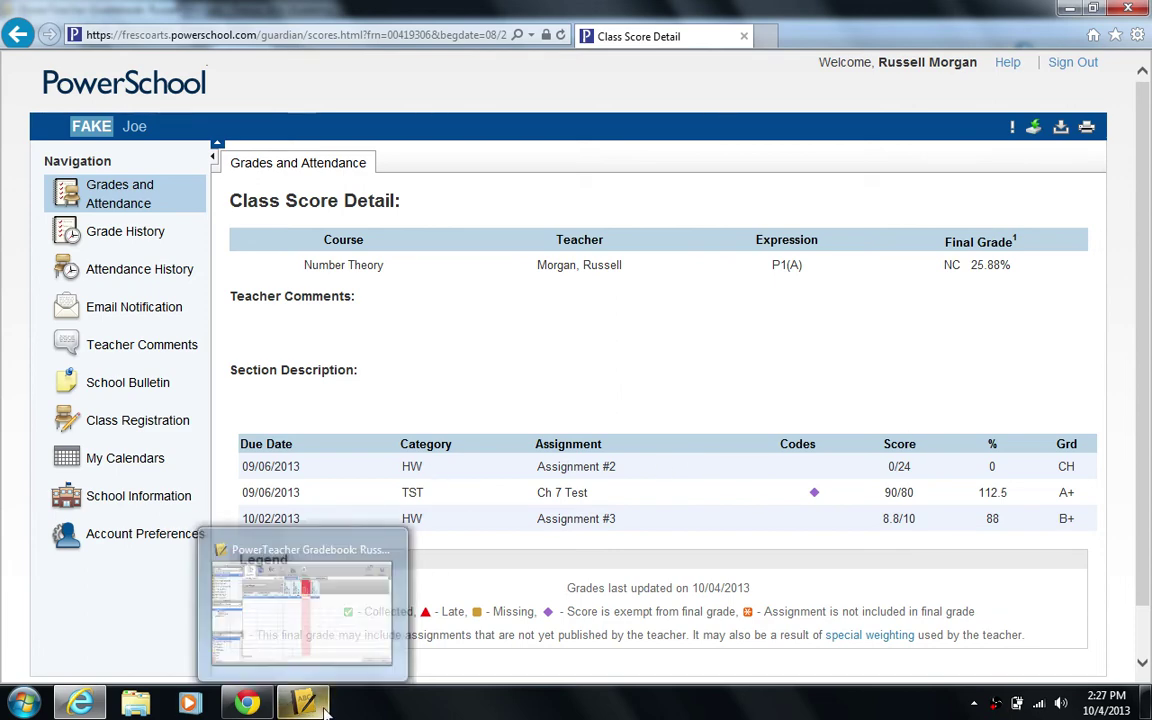
pyautogui.click(300, 600)
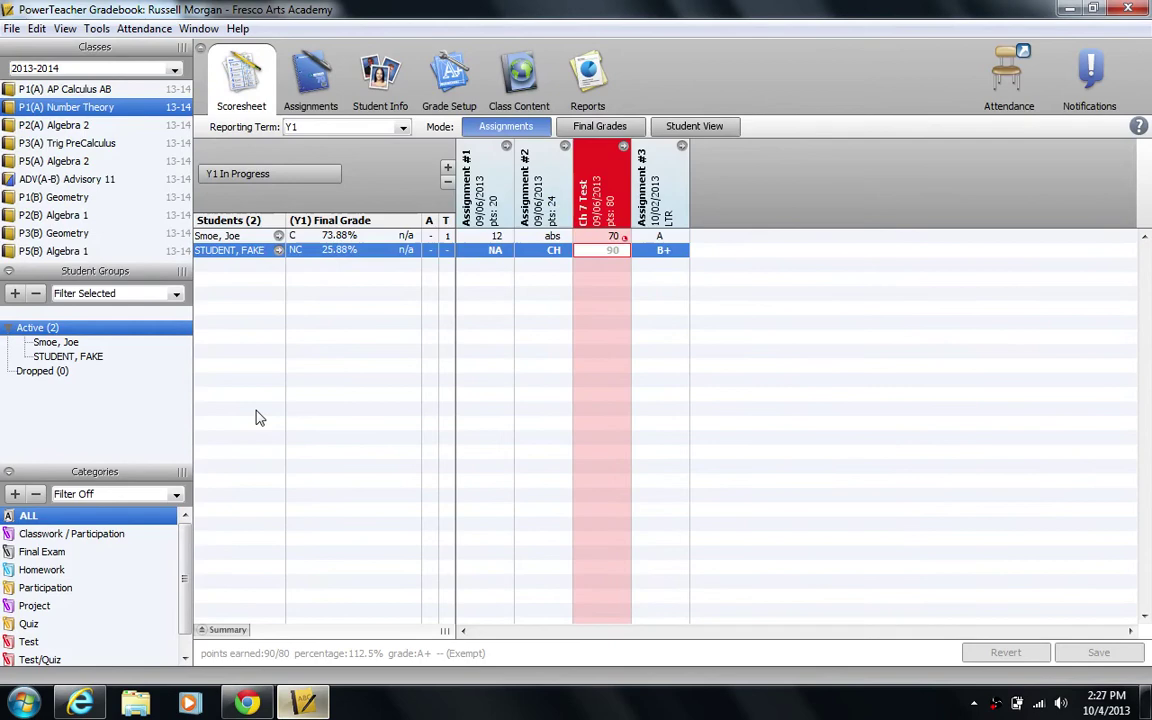
pyautogui.click(491, 252)
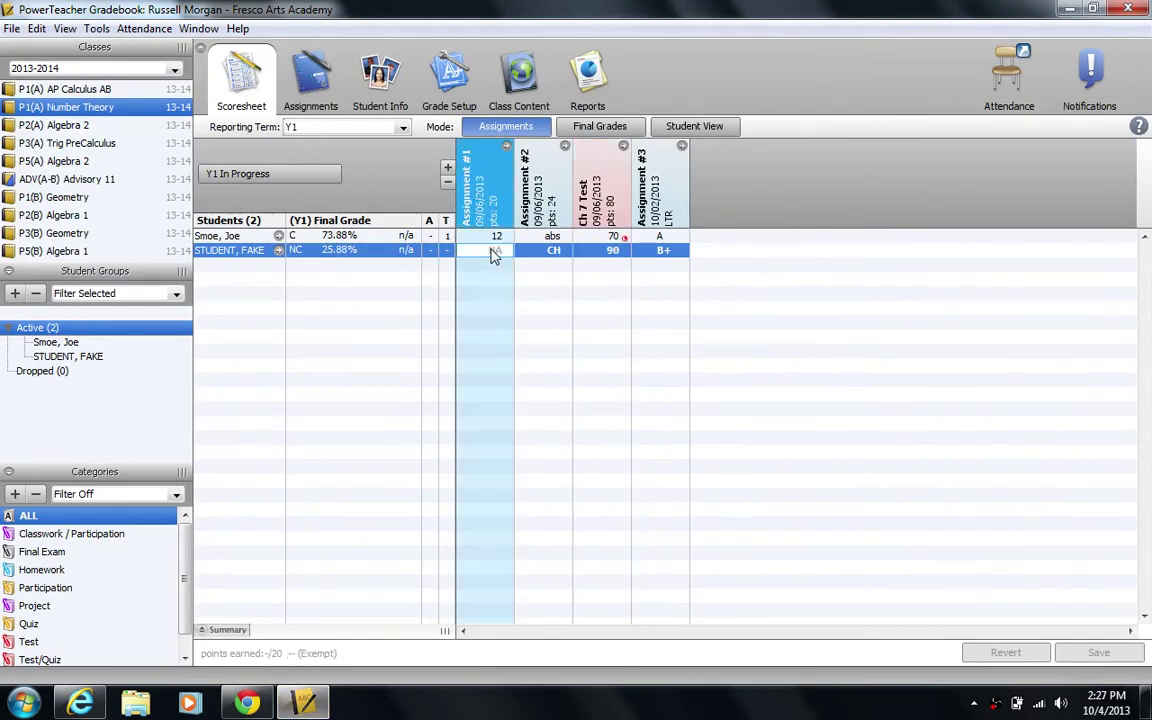
pyautogui.click(96, 28)
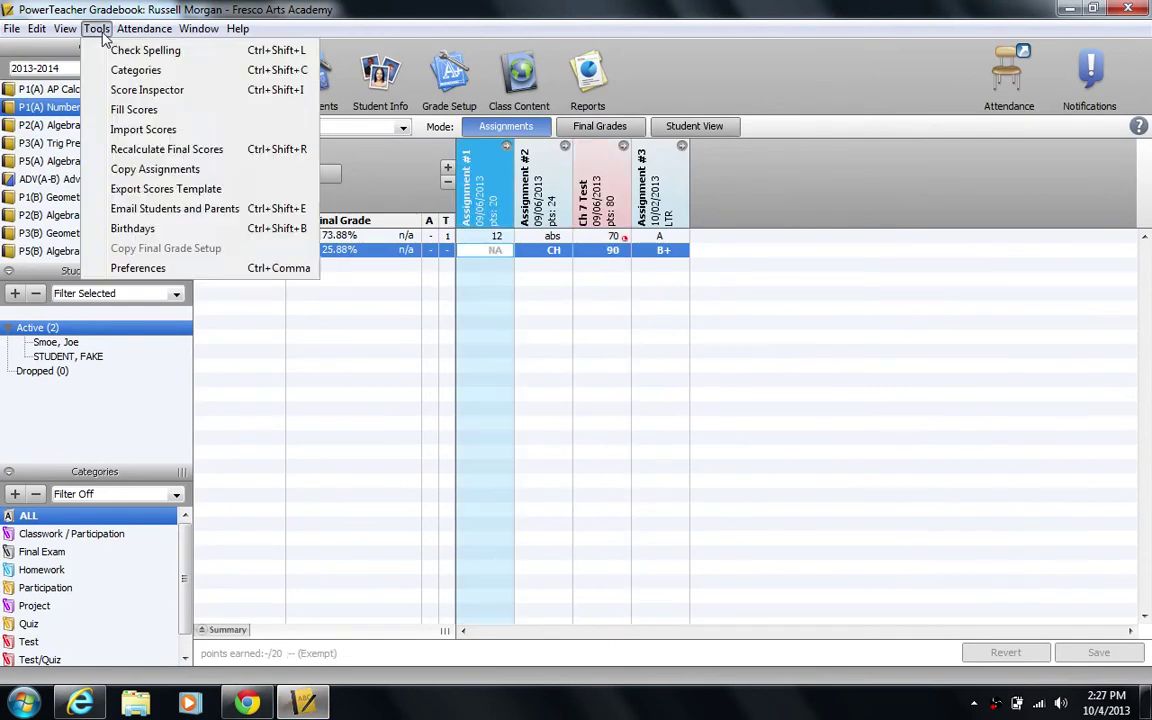
pyautogui.click(145, 268)
pyautogui.click(417, 161)
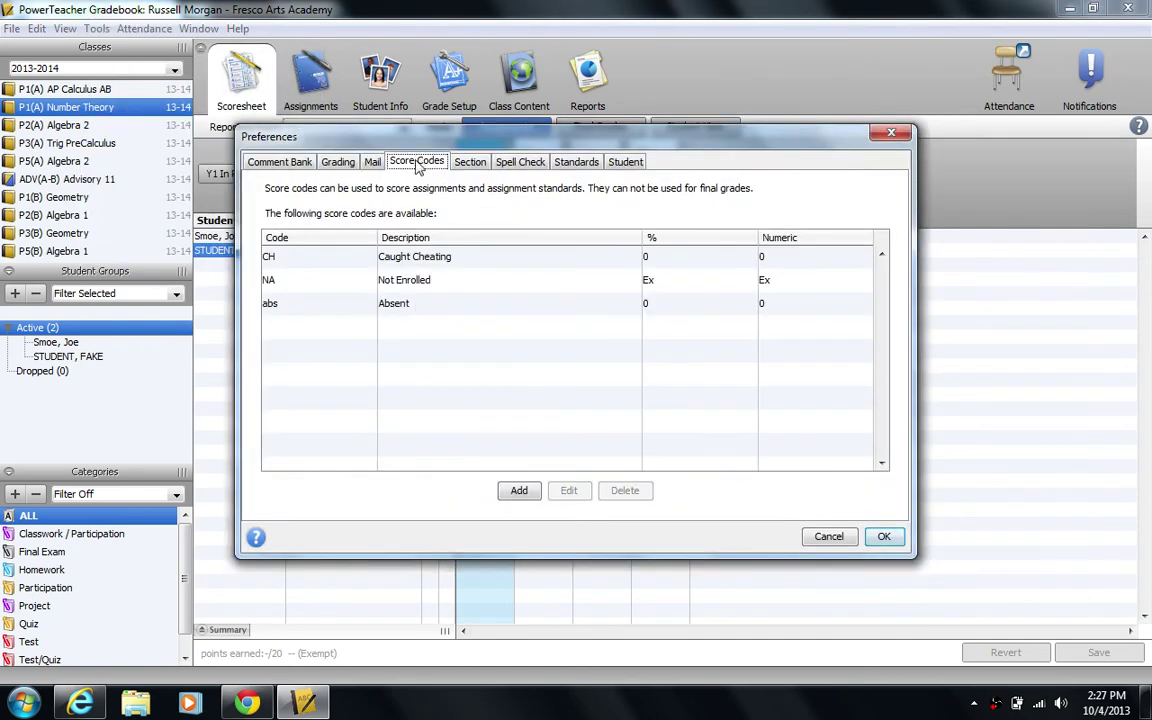
pyautogui.click(405, 284)
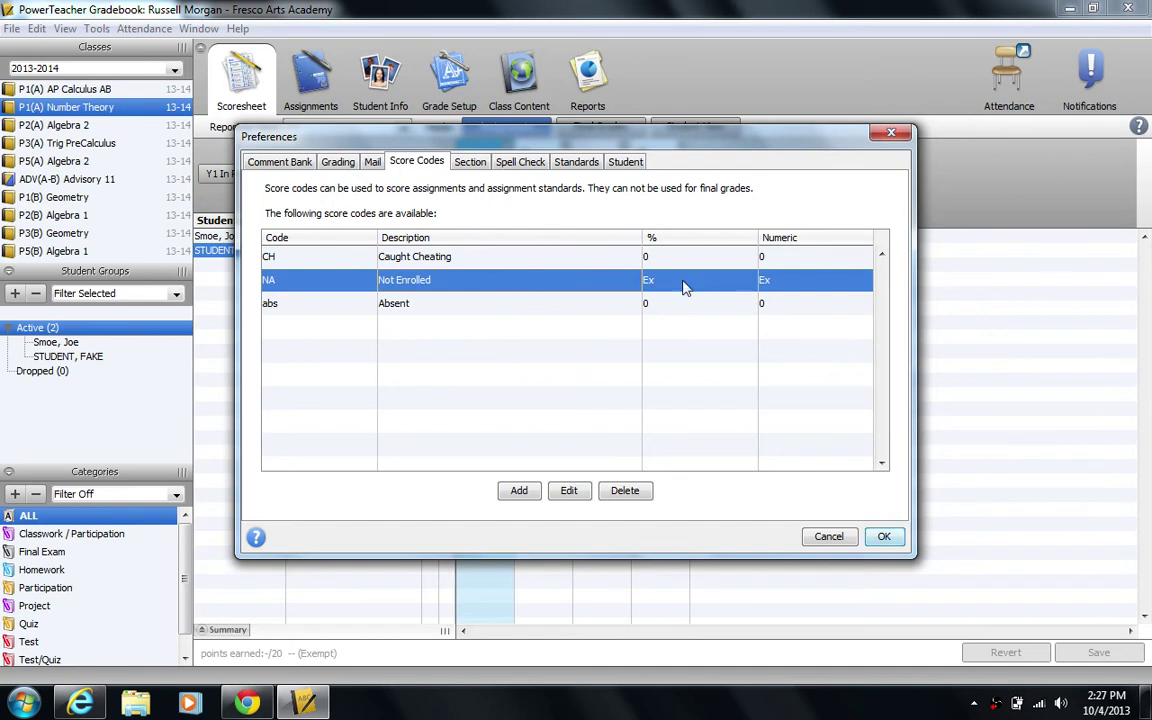
pyautogui.click(883, 536)
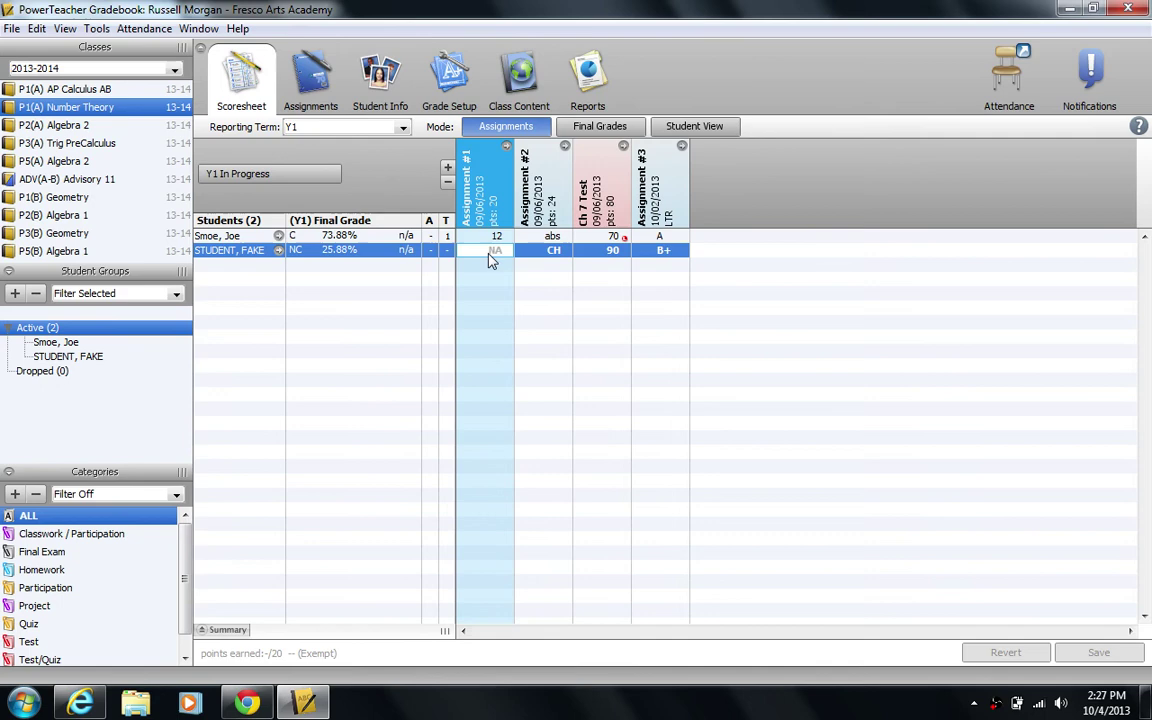
# - In the portal, highlight Ch 7 Test's 90/80 and A+ and the final grade NC 25.88%
pyautogui.click(80, 703)
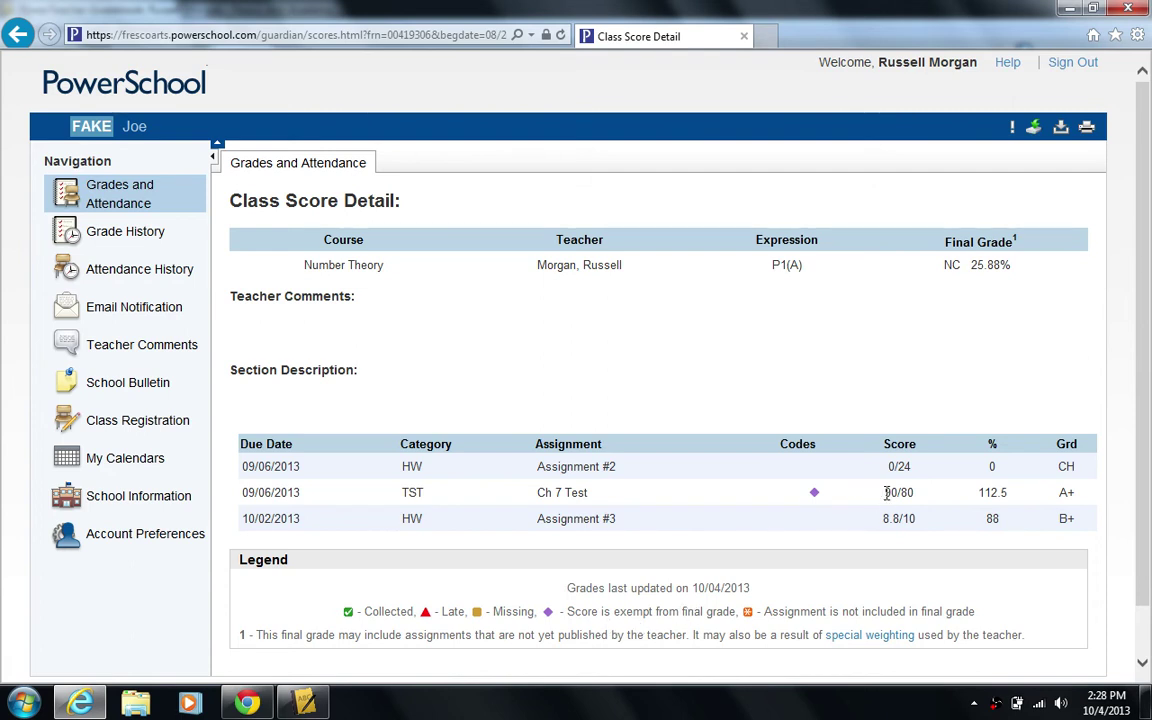
pyautogui.moveTo(886, 492); pyautogui.dragTo(914, 492)
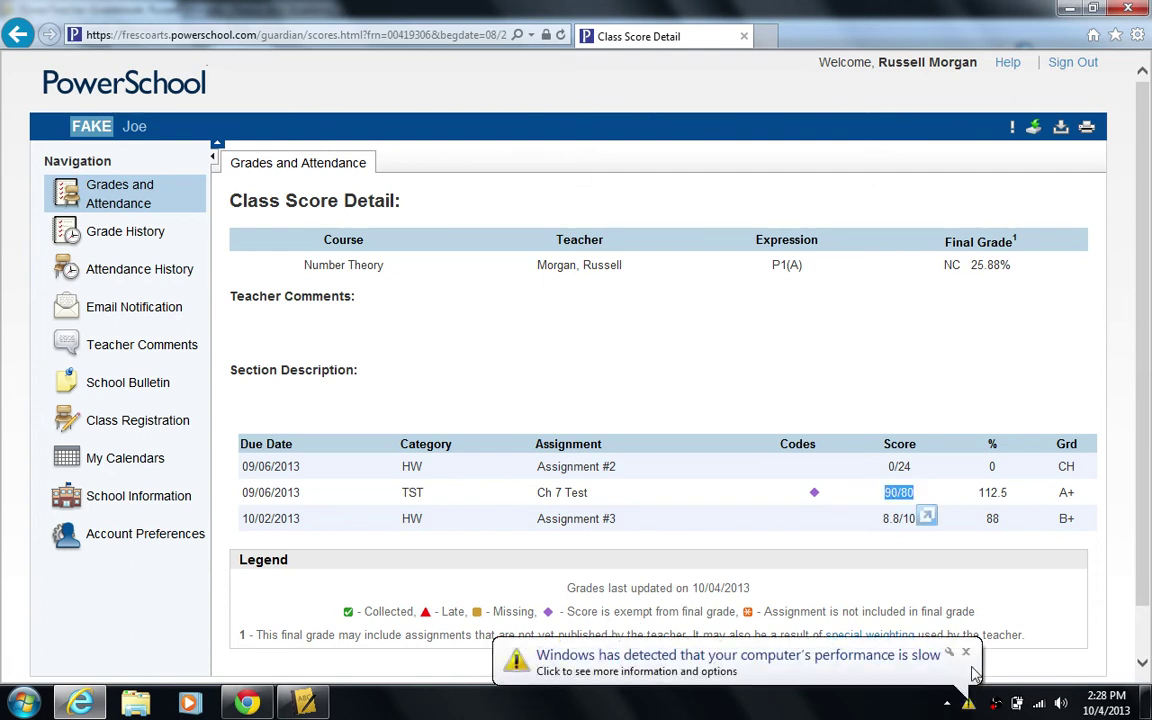
pyautogui.click(966, 653)
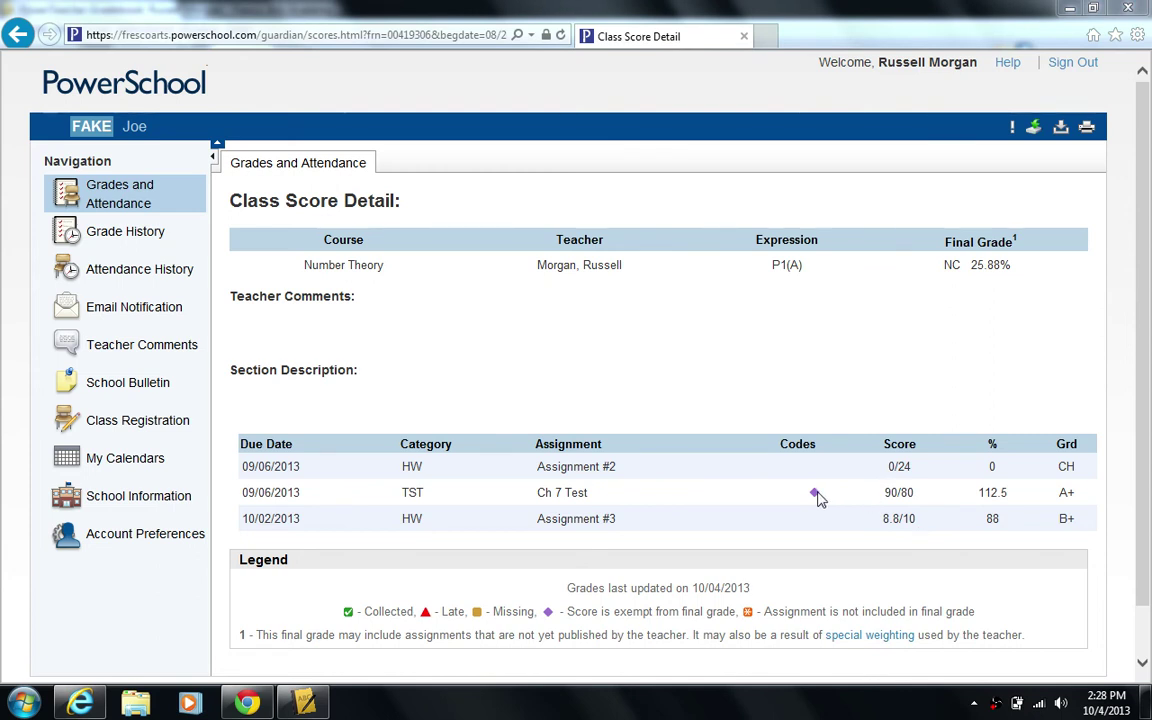
pyautogui.doubleClick(1064, 494)
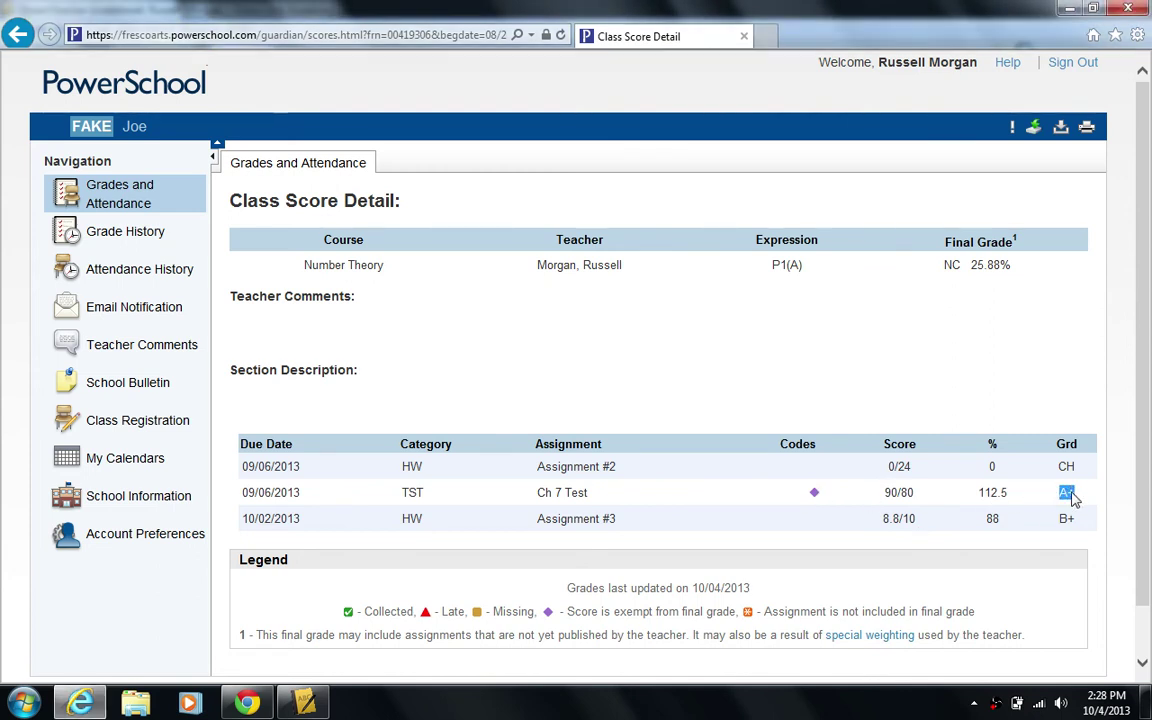
pyautogui.tripleClick(946, 267)
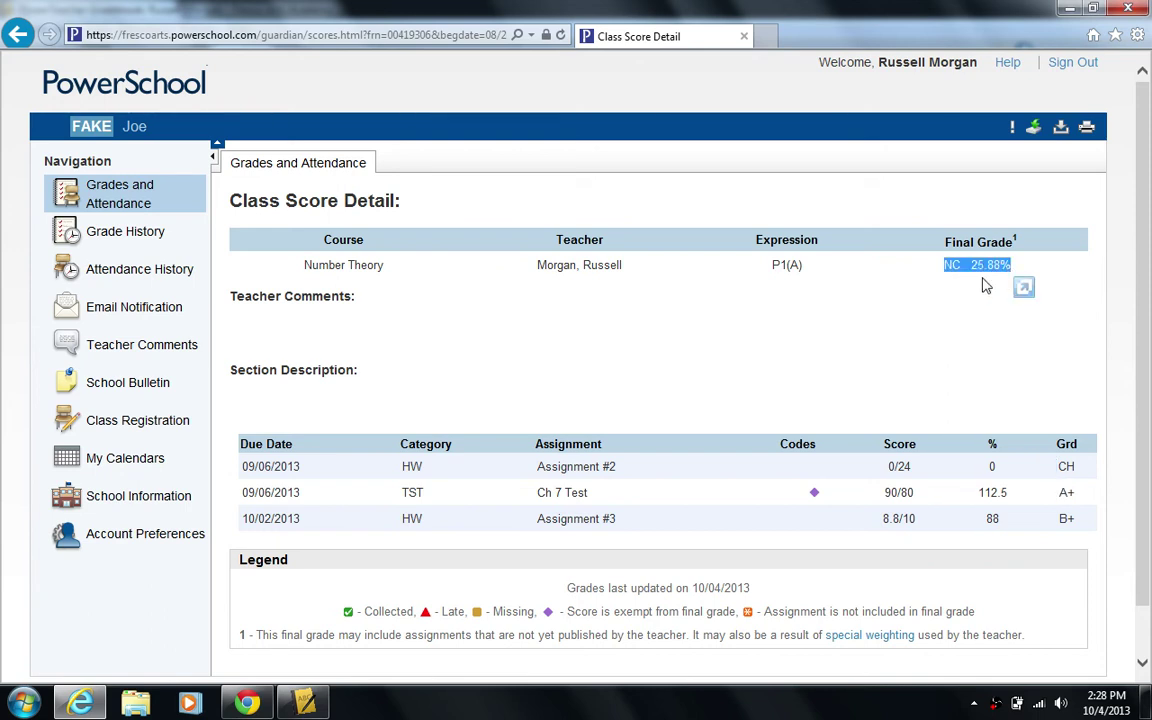
pyautogui.moveTo(970, 265); pyautogui.dragTo(1011, 266)
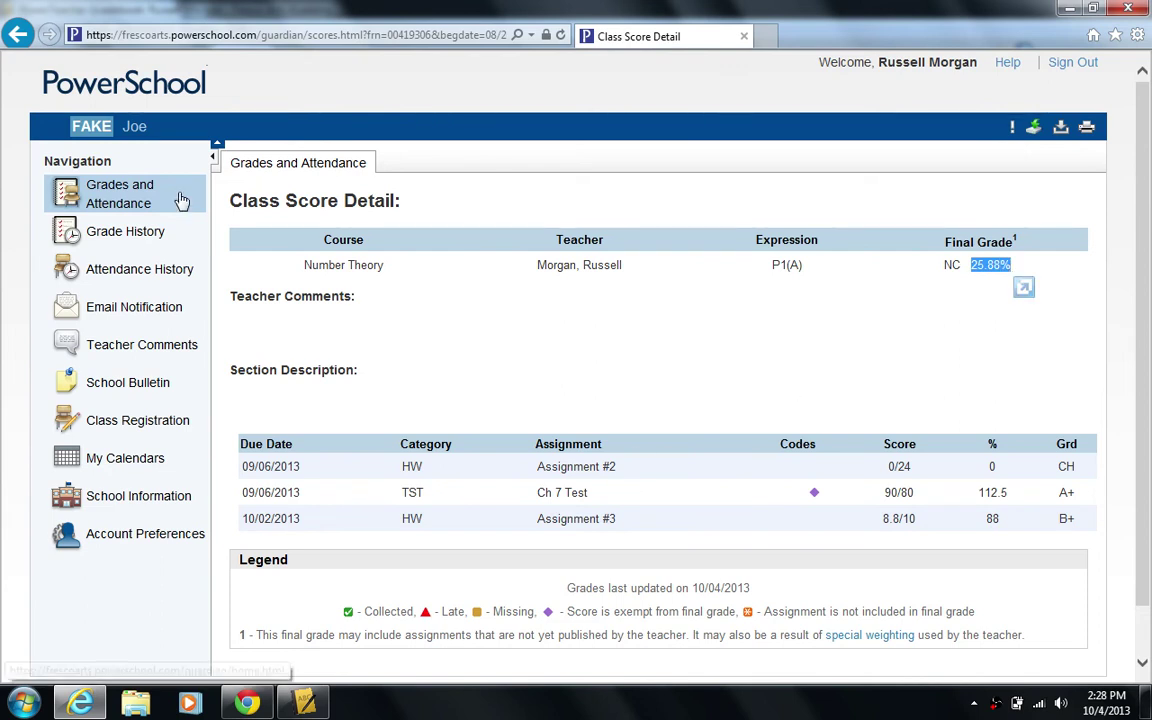
# - Switch to the other student's Number Theory Y1 detail and highlight the abs grade on Assignment #2
pyautogui.click(134, 130)
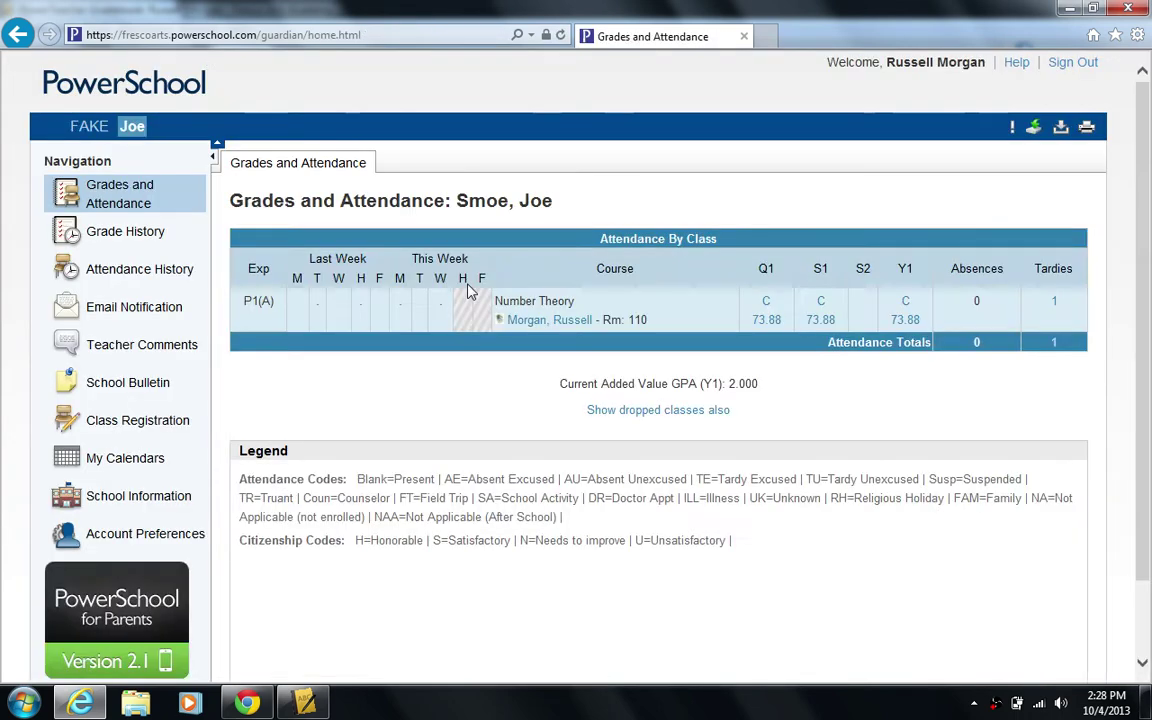
pyautogui.click(905, 308)
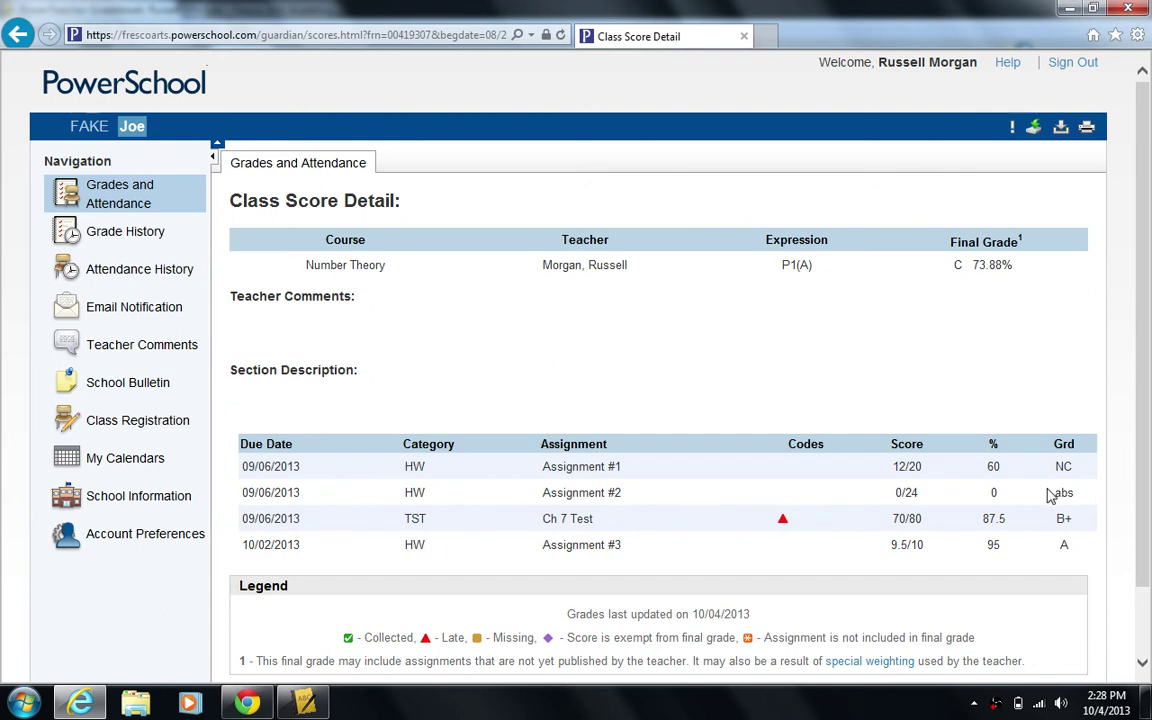
pyautogui.doubleClick(1062, 494)
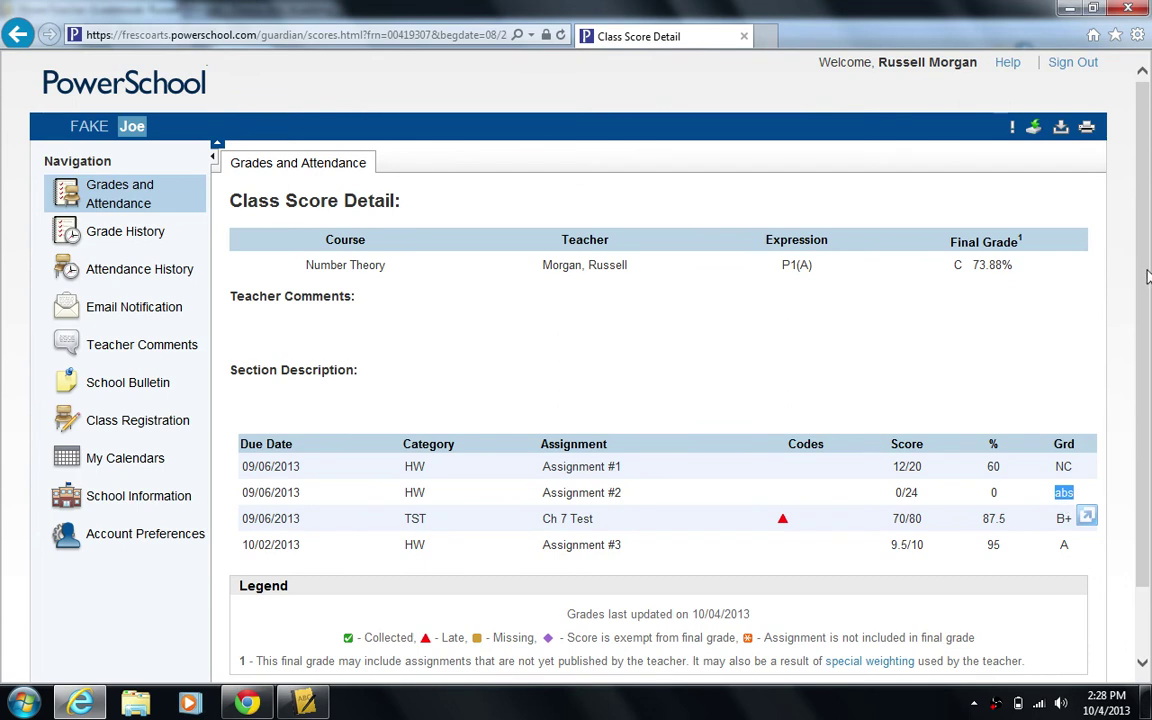
pyautogui.moveTo(1148, 275); pyautogui.dragTo(1148, 345)
pyautogui.click(1060, 417)
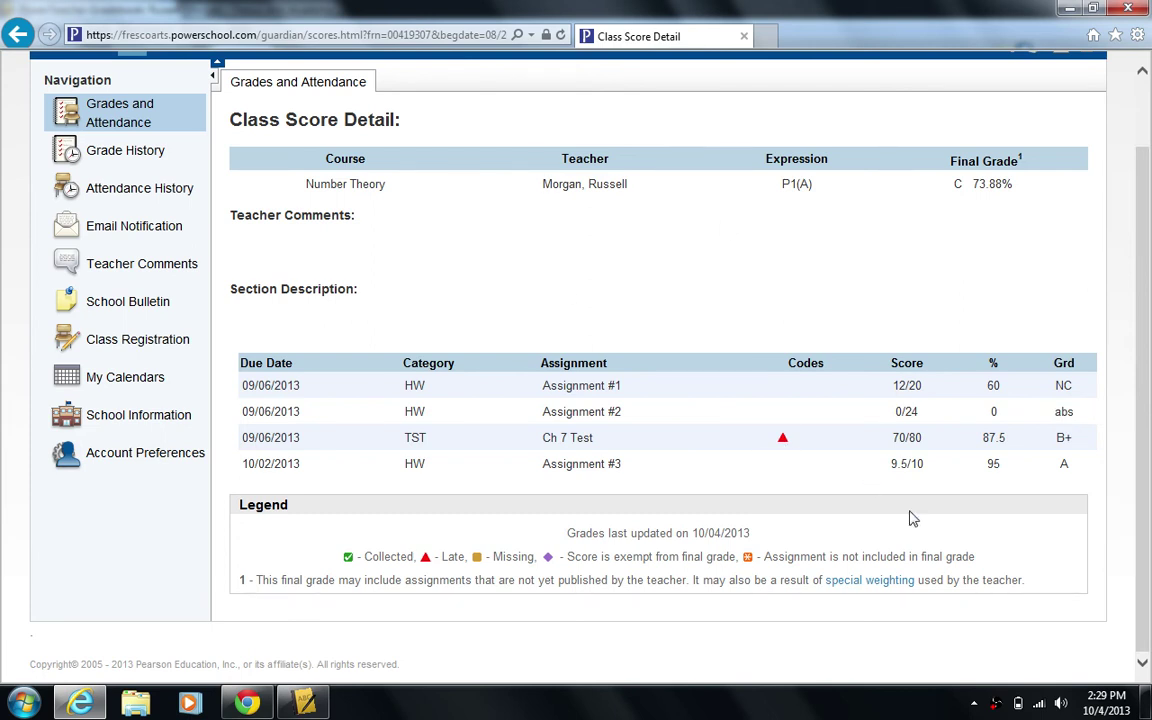
pyautogui.doubleClick(1062, 412)
pyautogui.click(1062, 419)
# - Check the late flag on the first student's Ch 7 Test, then select the test student's Assignment #2
pyautogui.hotkey('alt', 'Tab')
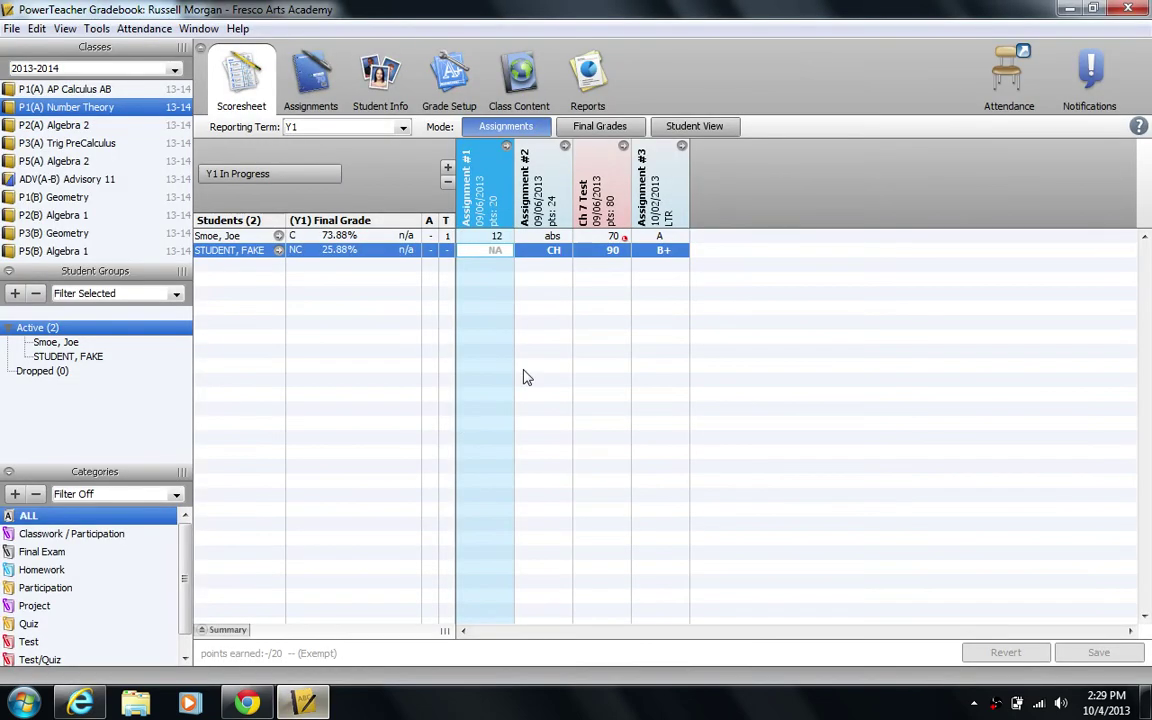
pyautogui.click(619, 241)
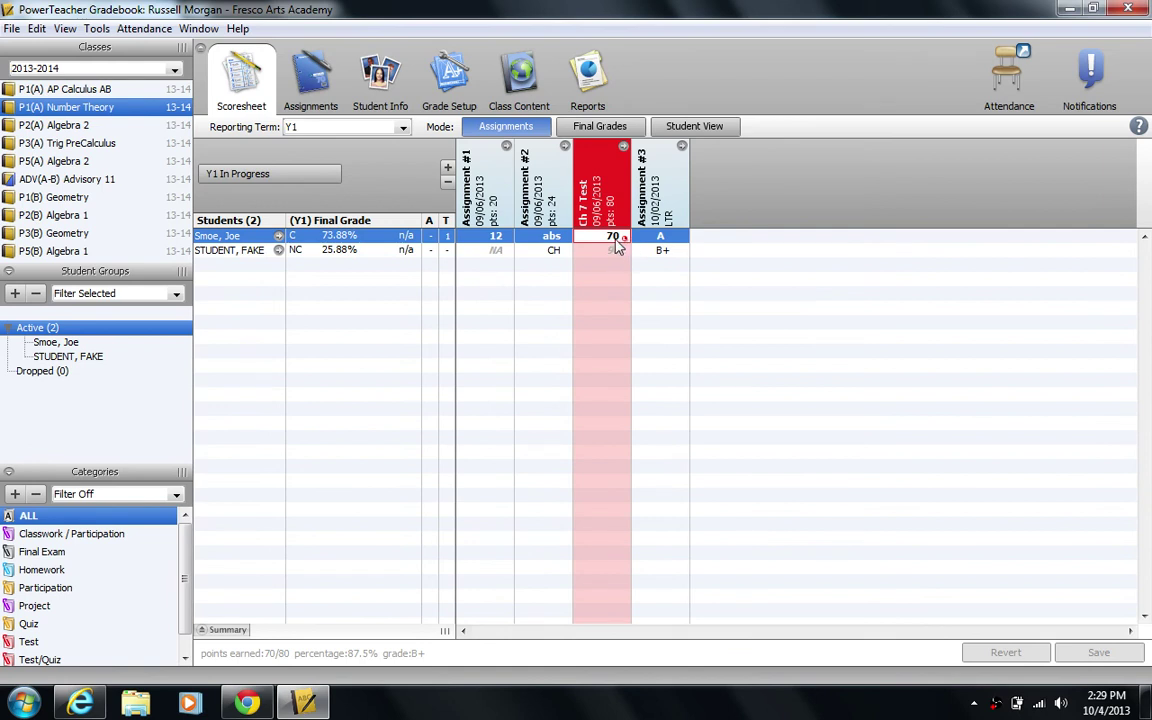
pyautogui.rightClick(619, 247)
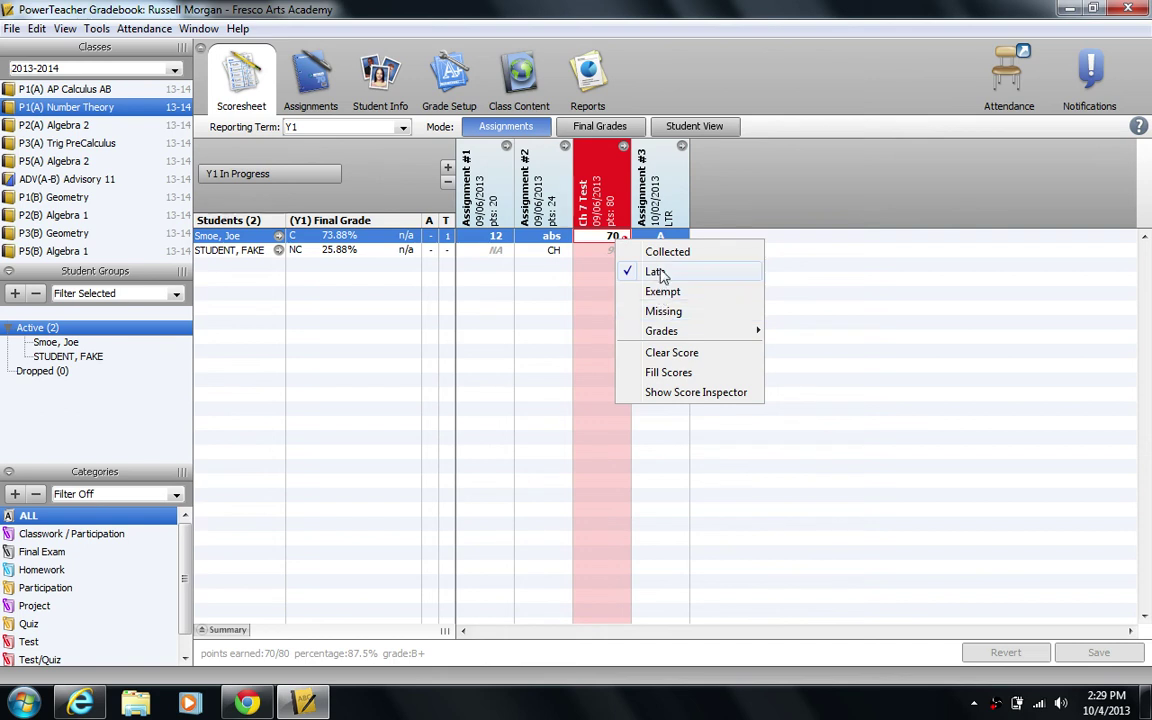
pyautogui.click(548, 240)
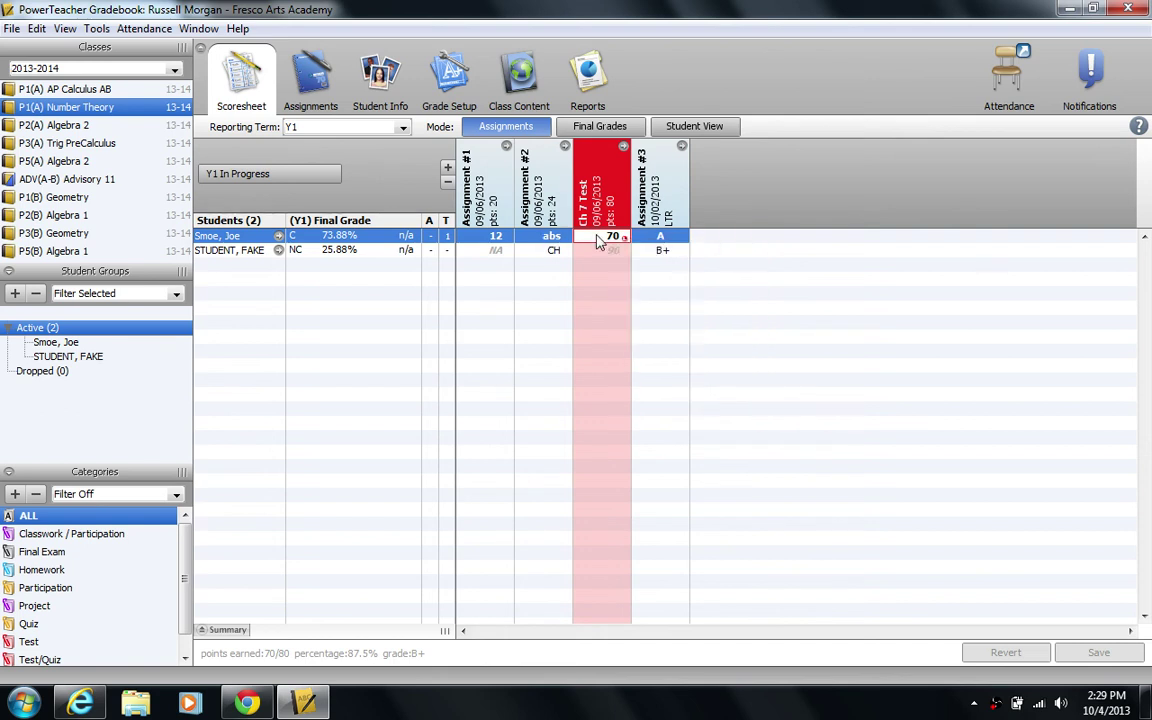
pyautogui.click(554, 251)
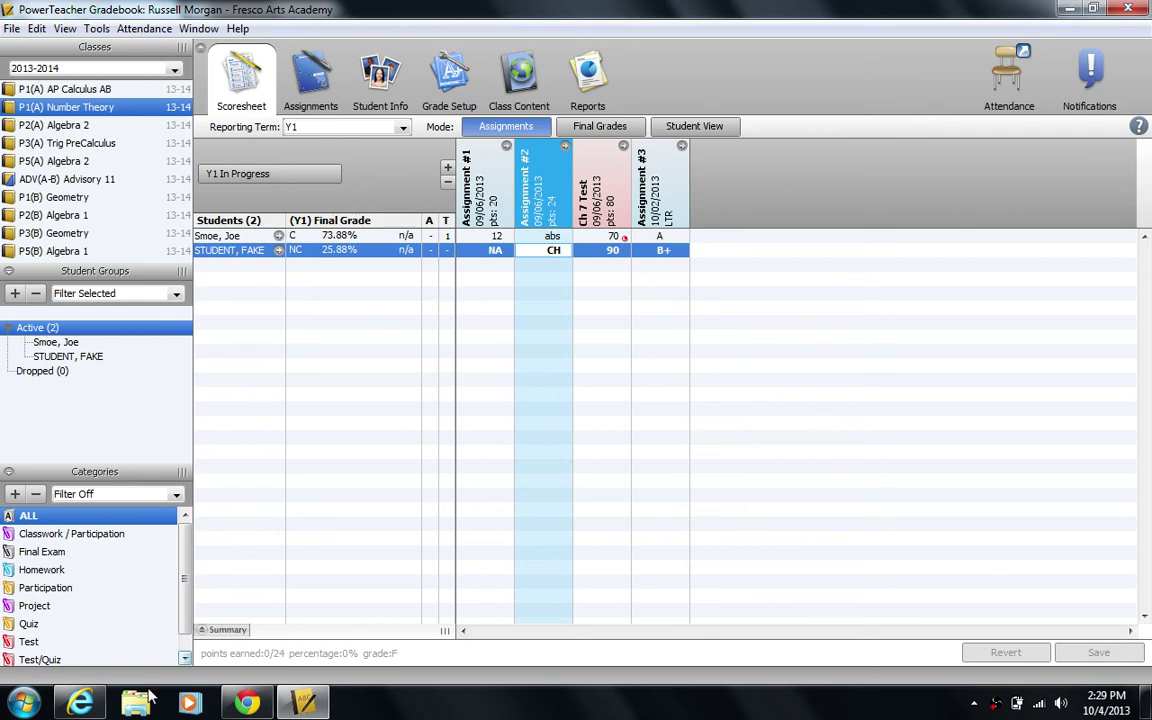
pyautogui.click(97, 706)
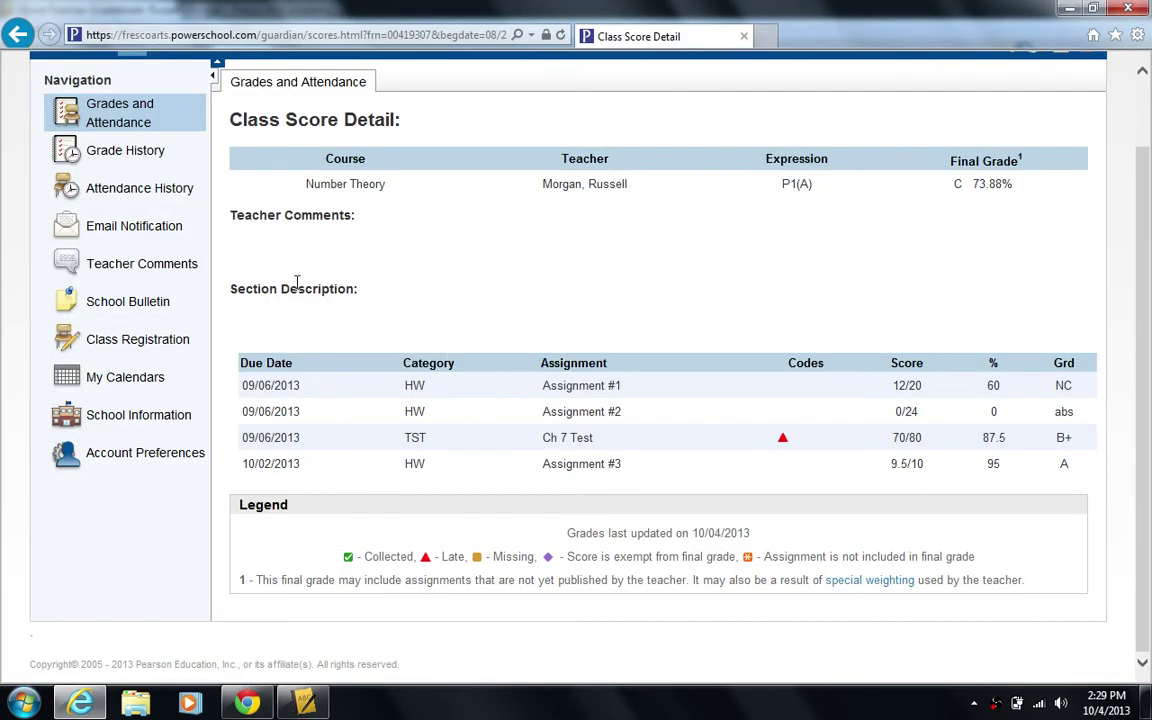
pyautogui.scroll(2, 1020, 200)
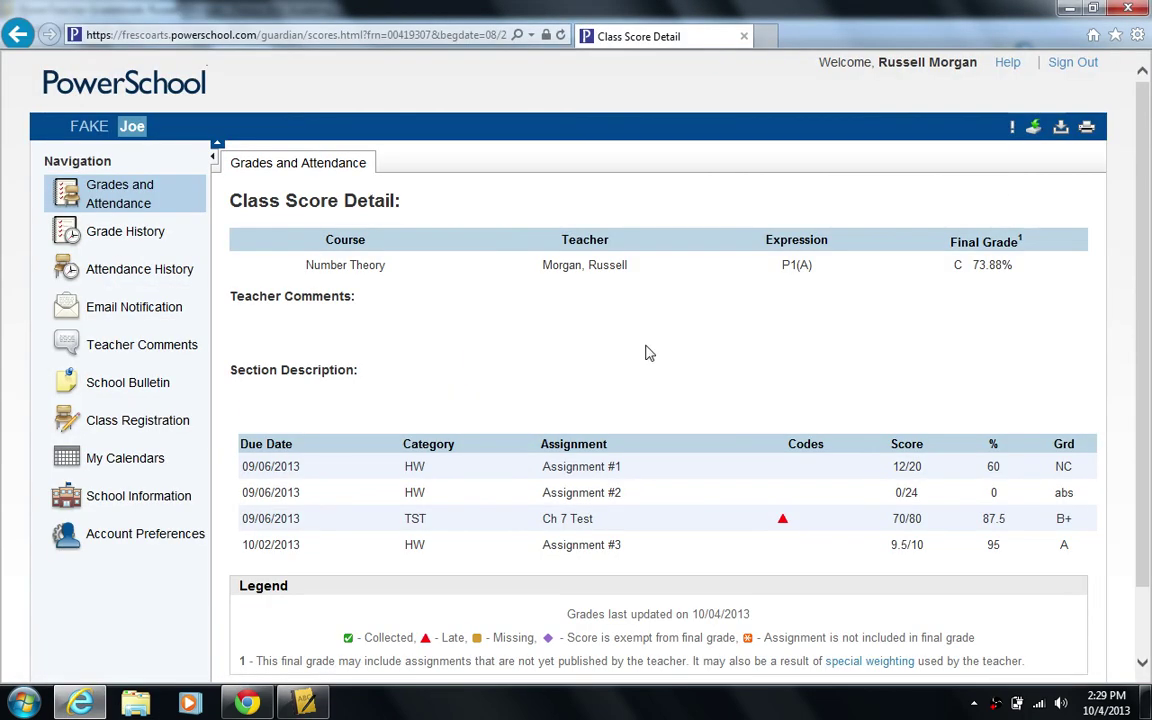
pyautogui.click(100, 128)
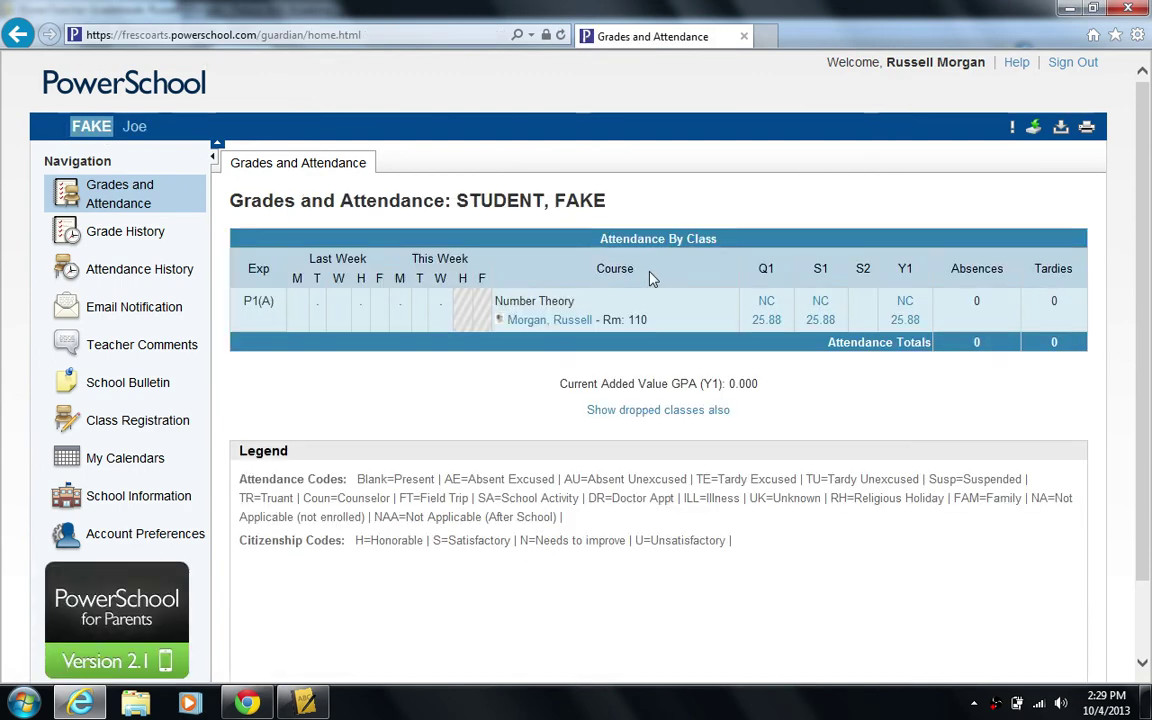
pyautogui.click(905, 303)
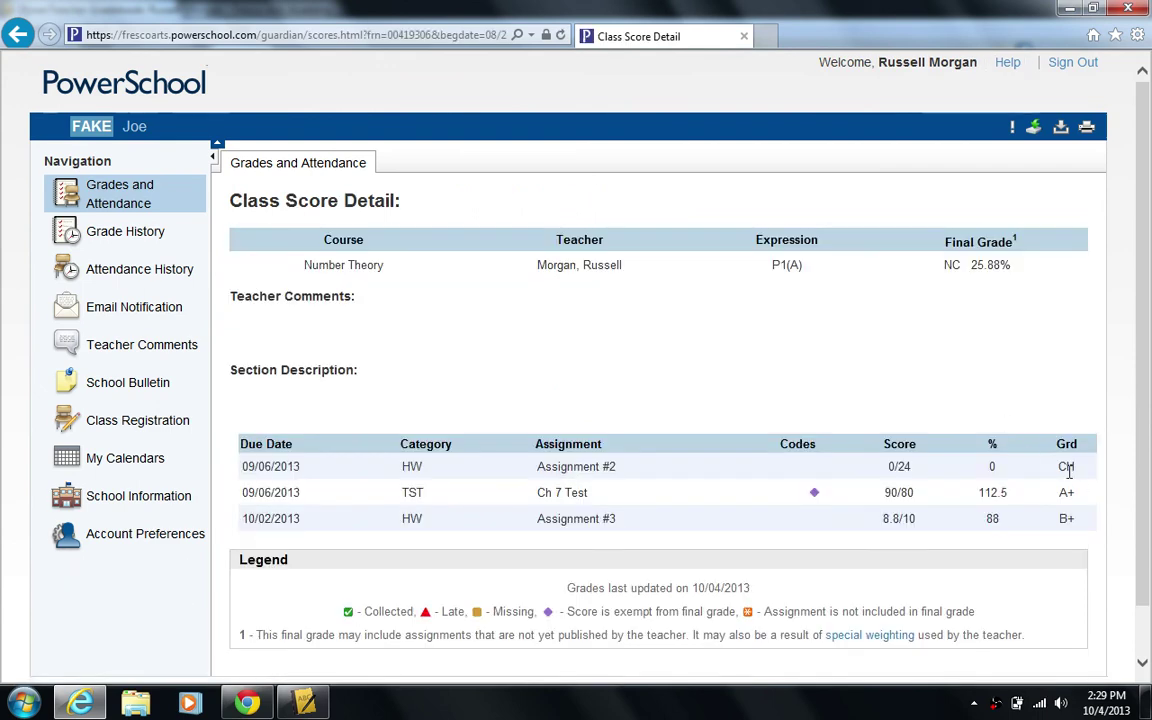
pyautogui.click(304, 702)
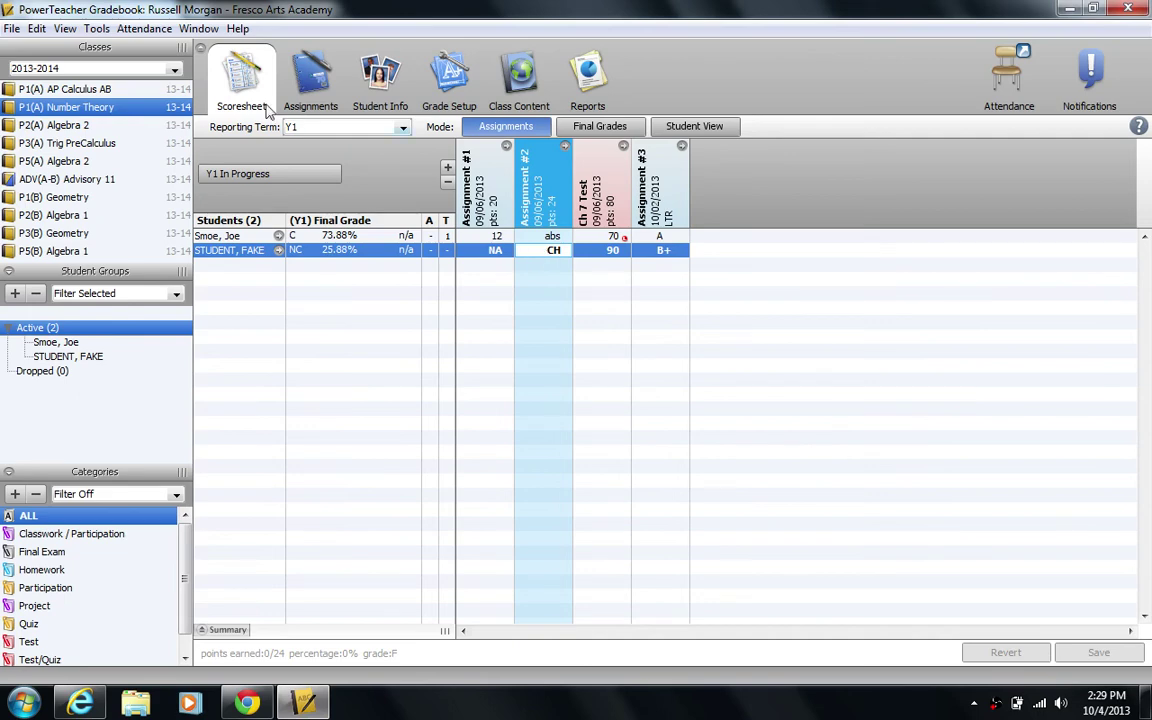
# - Rename the Caught Cheating score code from CH to CHEAT in Preferences
pyautogui.click(97, 29)
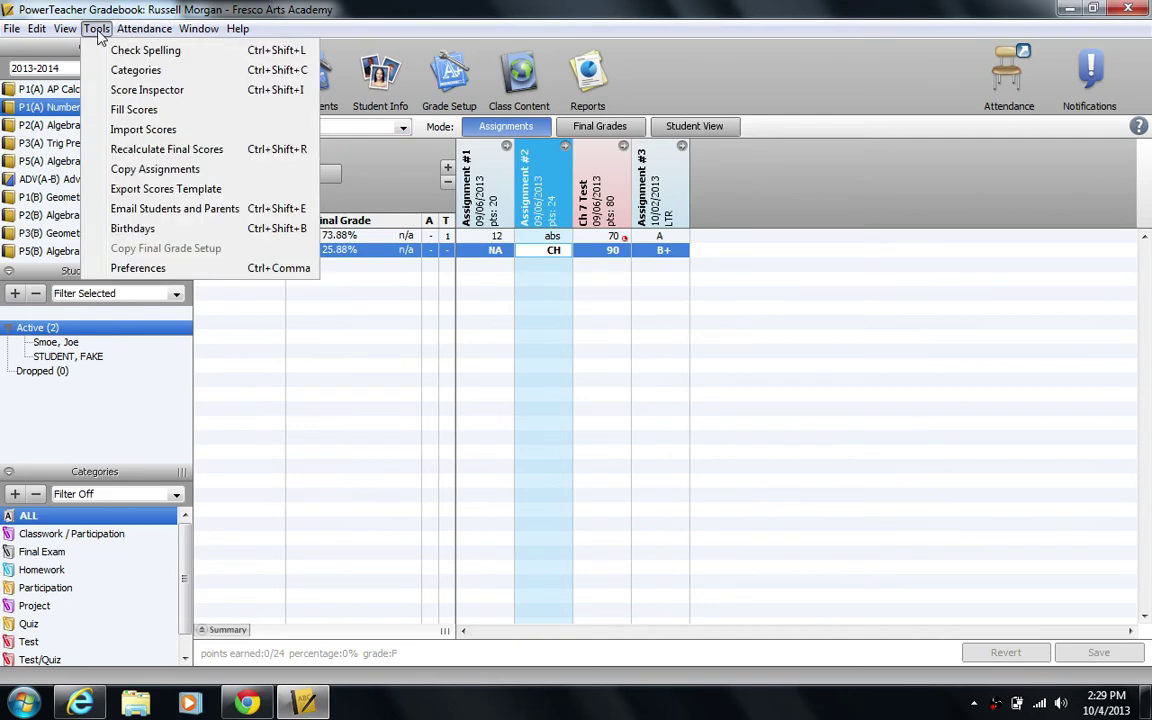
pyautogui.click(135, 268)
pyautogui.click(416, 162)
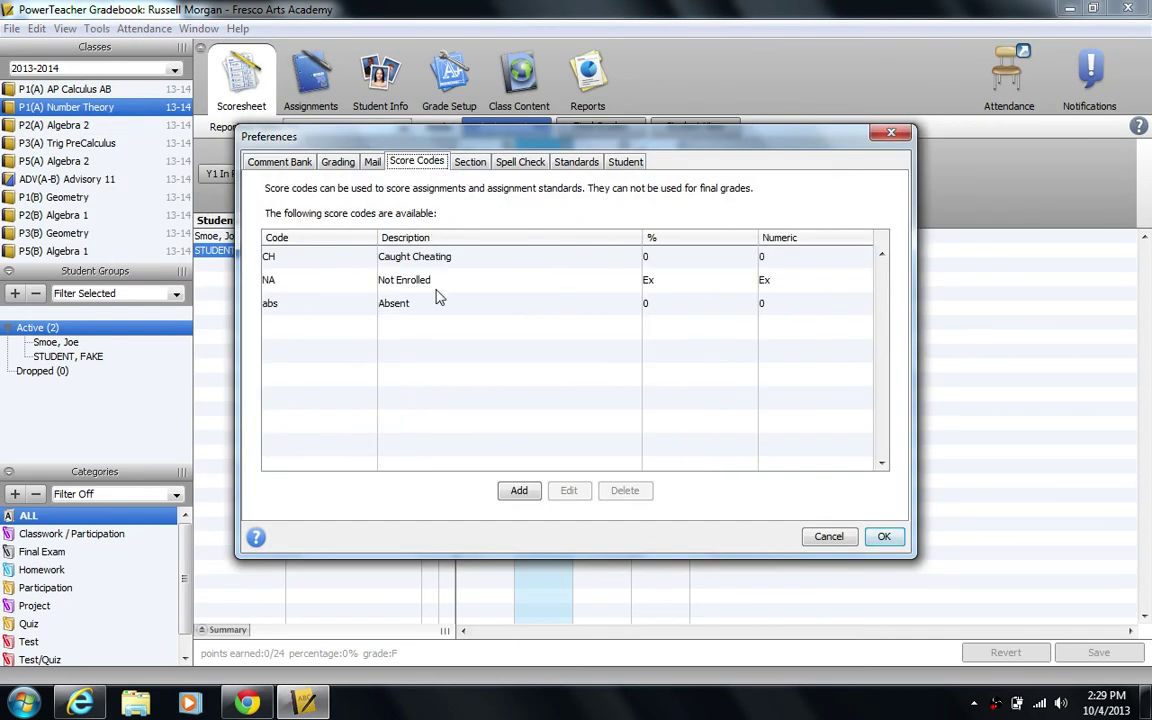
pyautogui.click(321, 257)
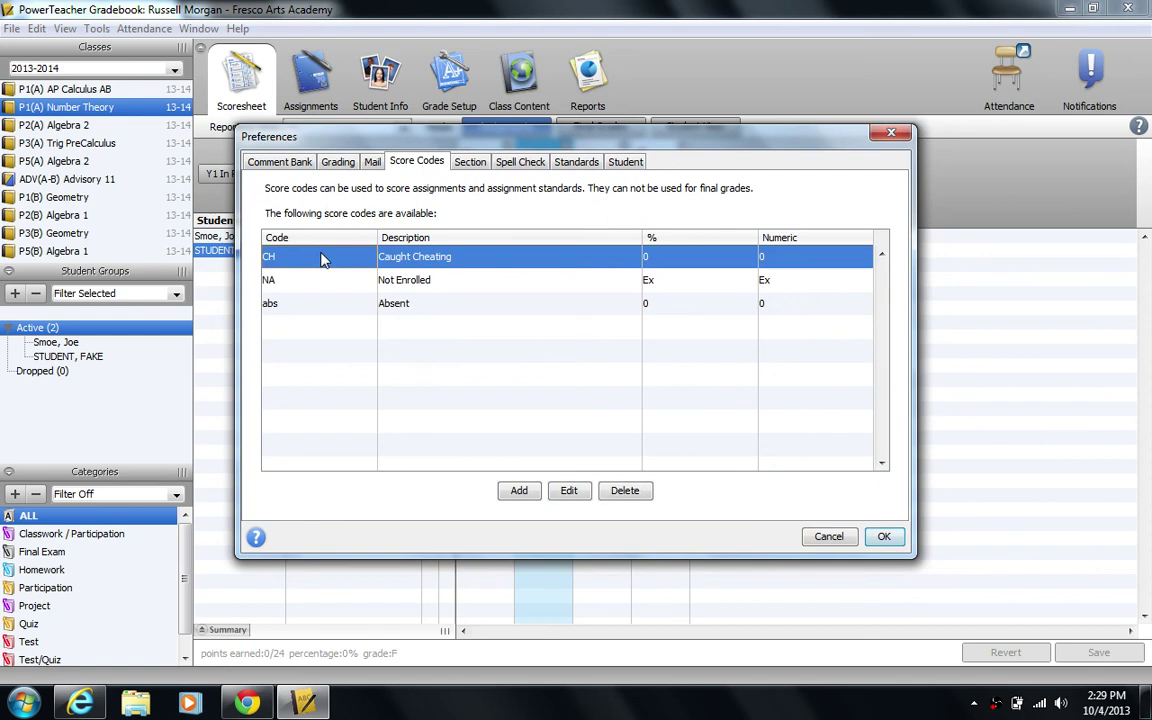
pyautogui.click(568, 490)
pyautogui.click(445, 380)
pyautogui.write('E')
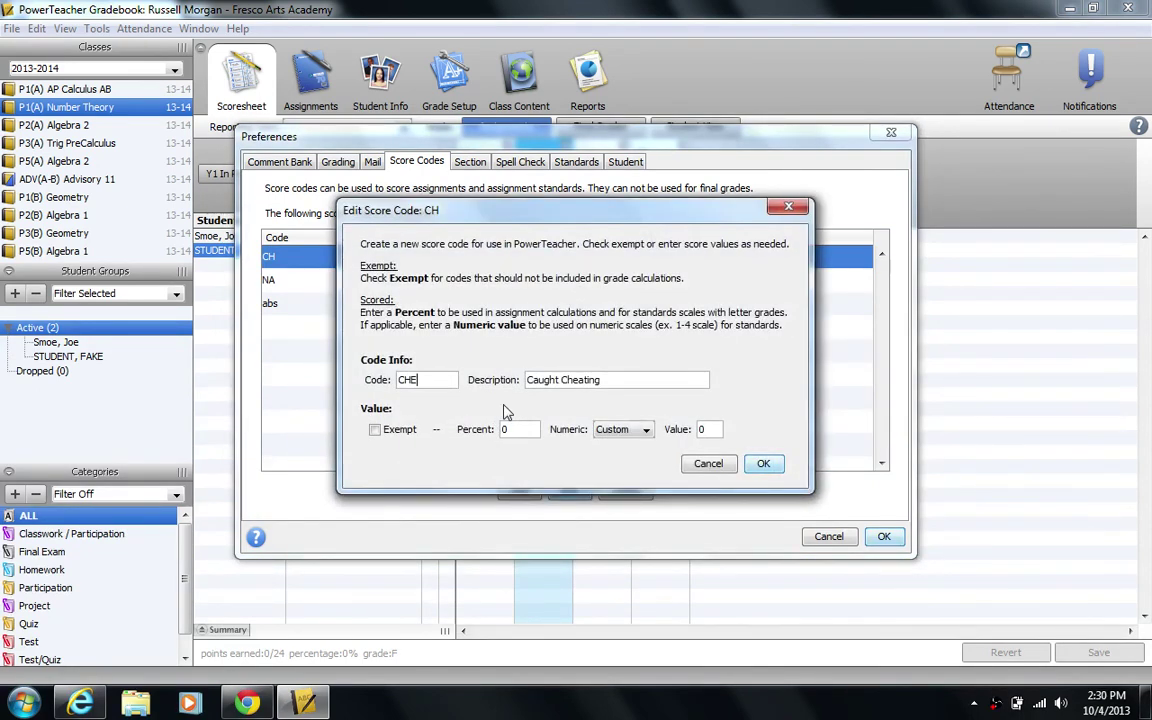
pyautogui.write('AT')
pyautogui.click(763, 463)
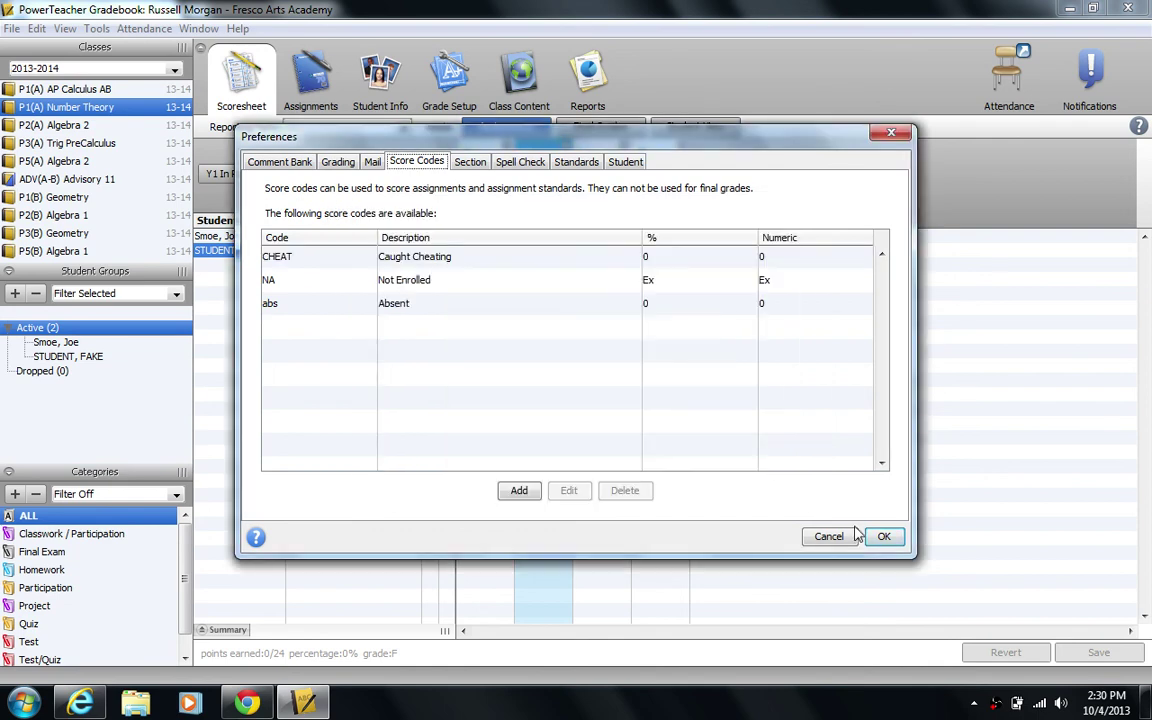
pyautogui.click(883, 536)
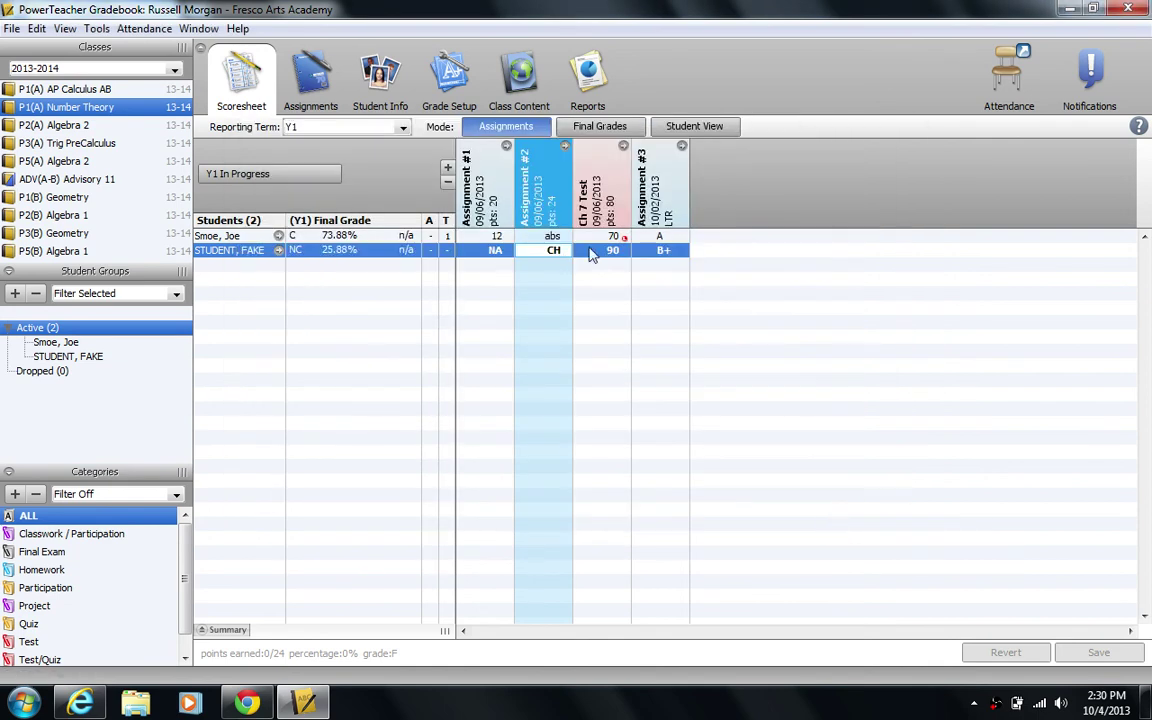
# - Enter CHEAT as the test student's Assignment #2 score and save
pyautogui.write('CHE')
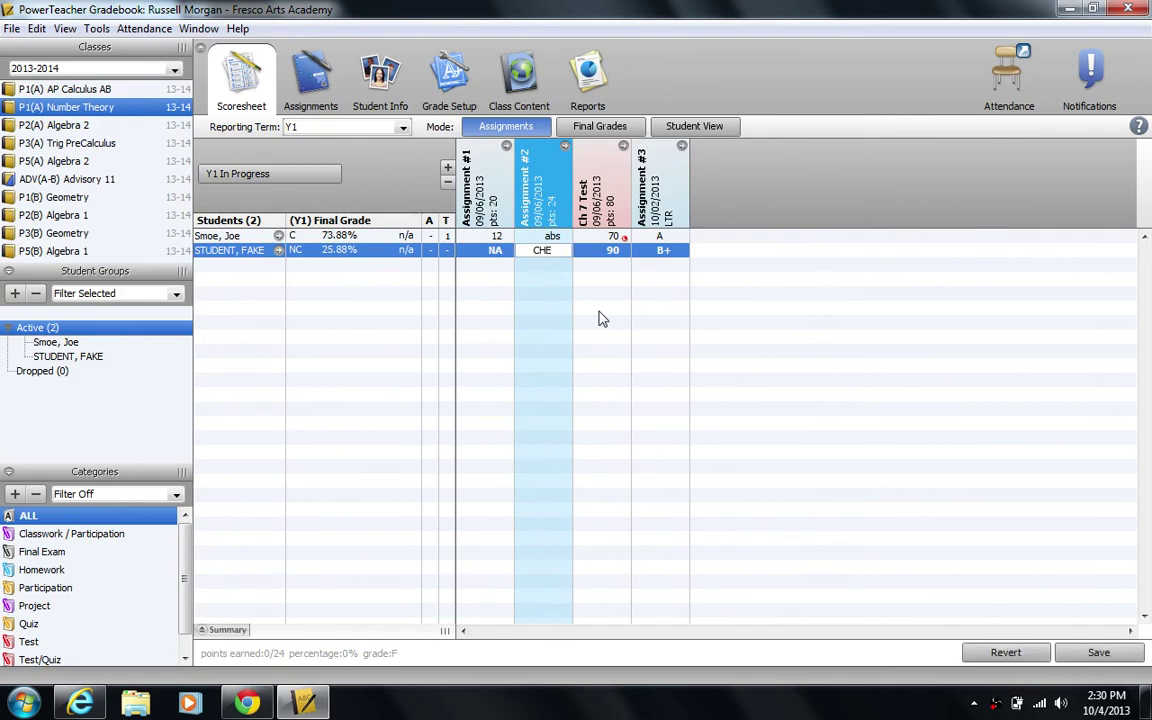
pyautogui.write('AT')
pyautogui.press('Tab')
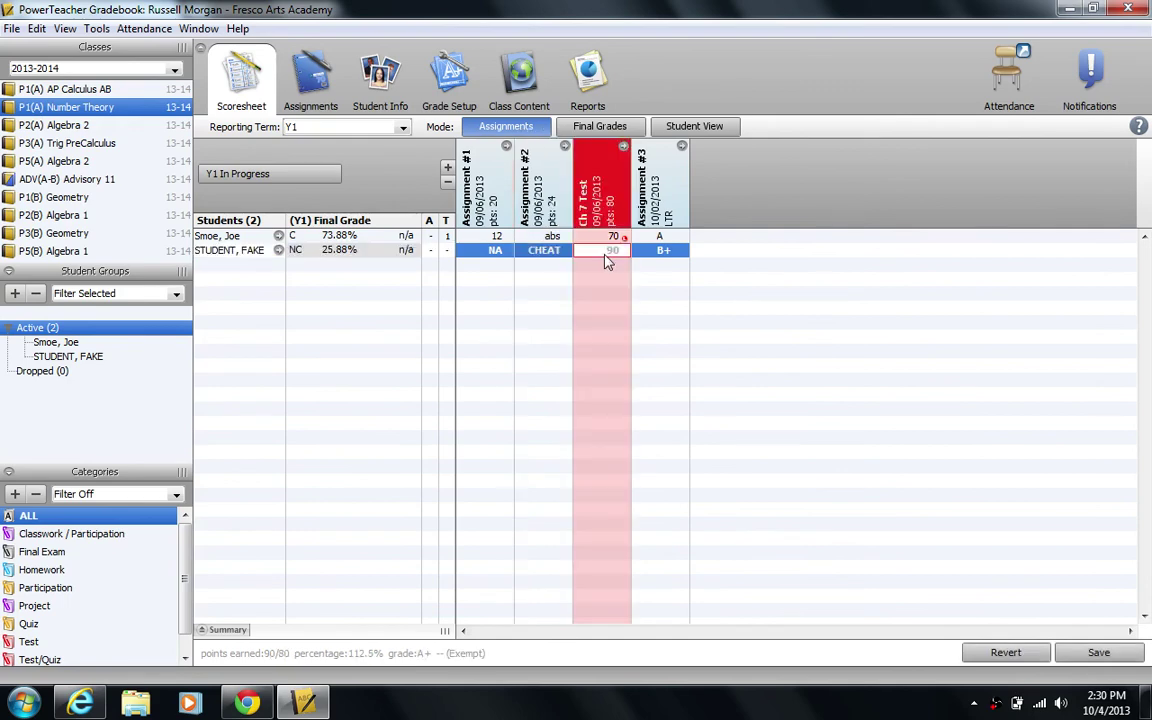
pyautogui.click(1064, 655)
# - Refresh the portal to show CHEAT on Assignment #2, then view Assignment #3's flags in the gradebook
pyautogui.click(82, 701)
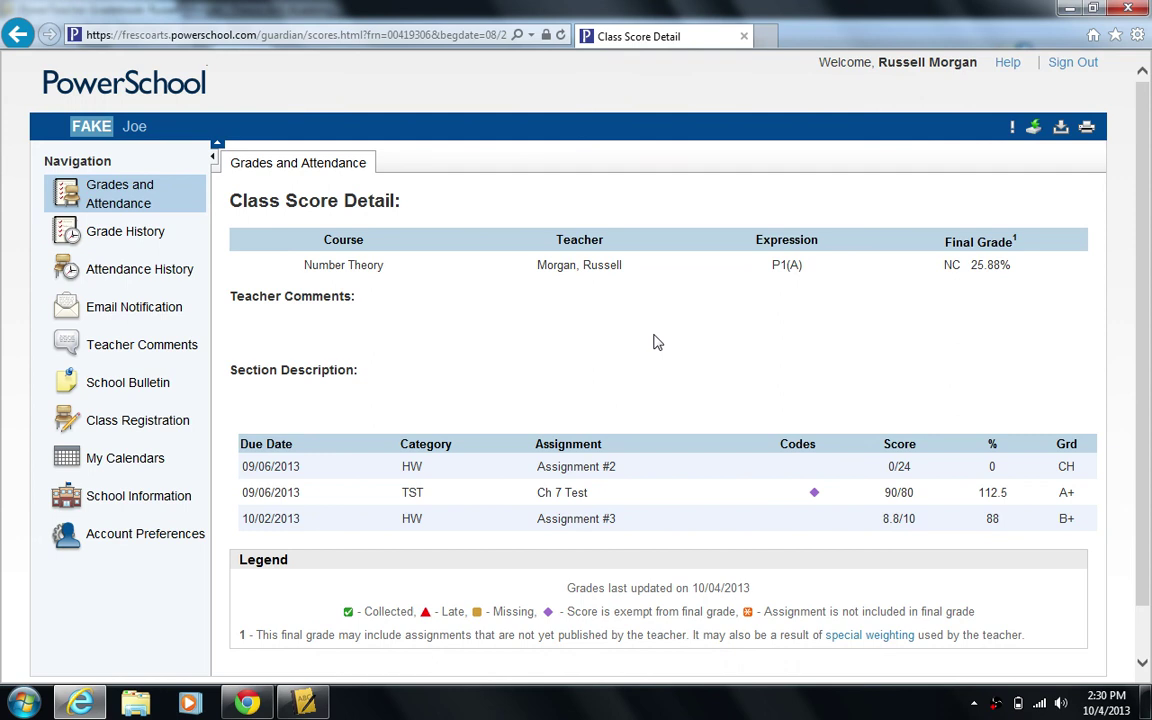
pyautogui.press('F5')
pyautogui.doubleClick(1044, 467)
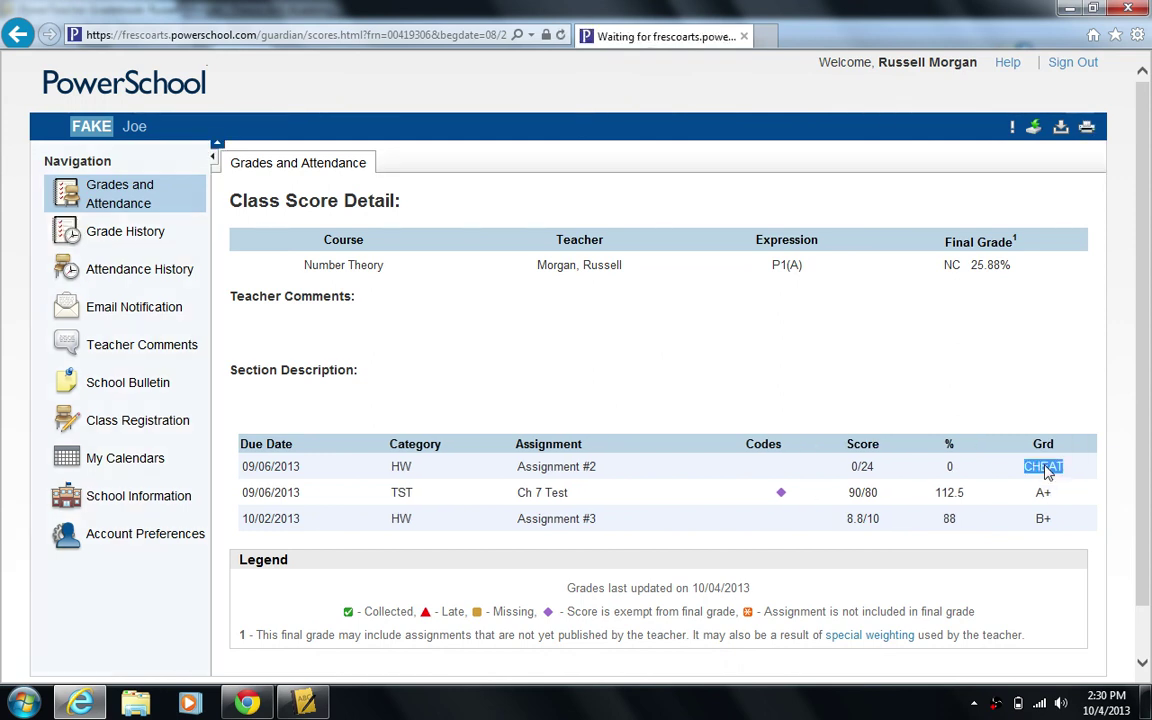
pyautogui.click(866, 398)
pyautogui.click(305, 705)
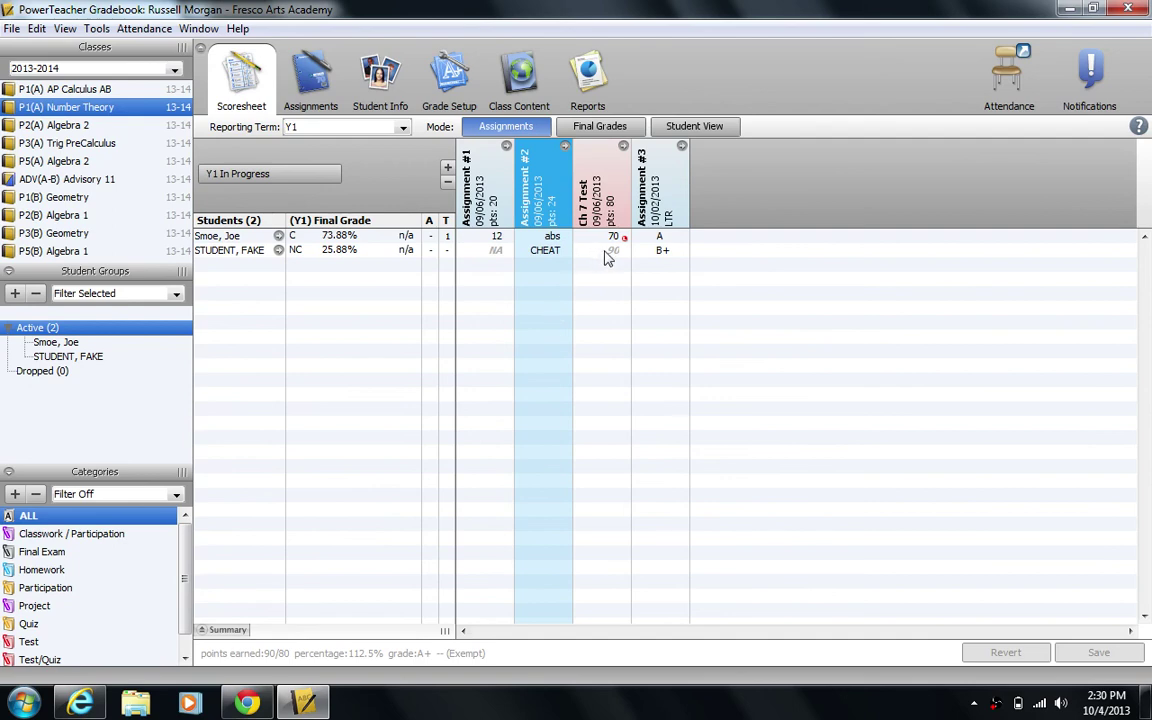
pyautogui.rightClick(659, 257)
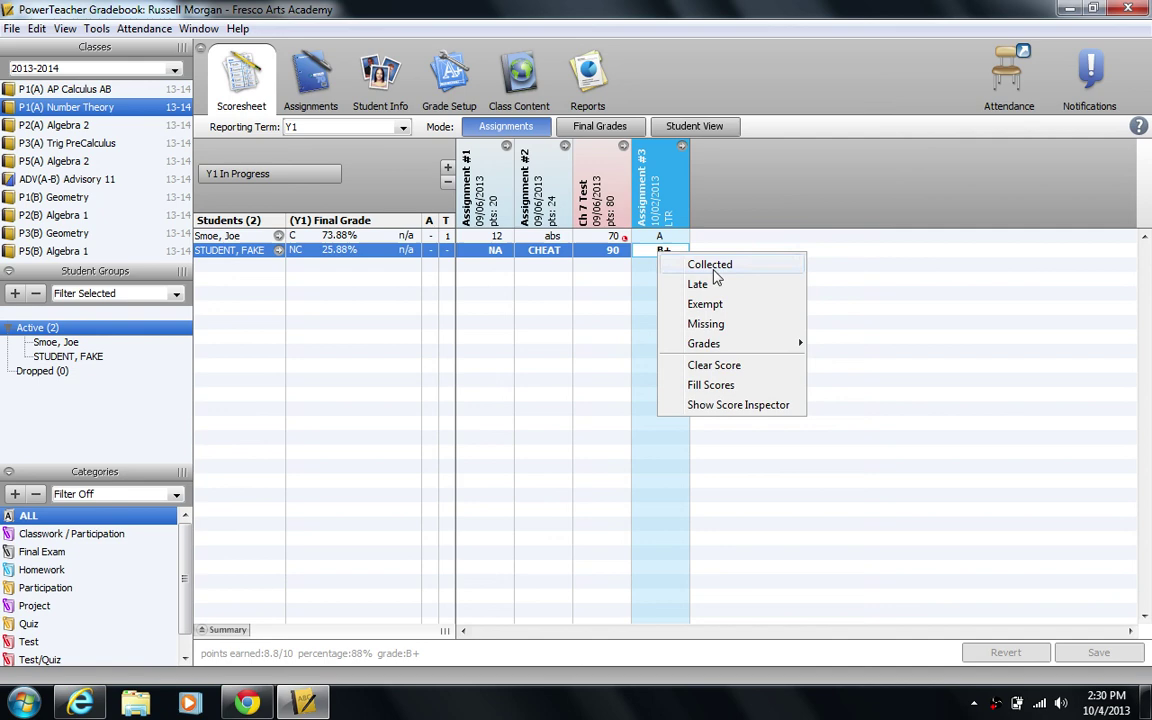